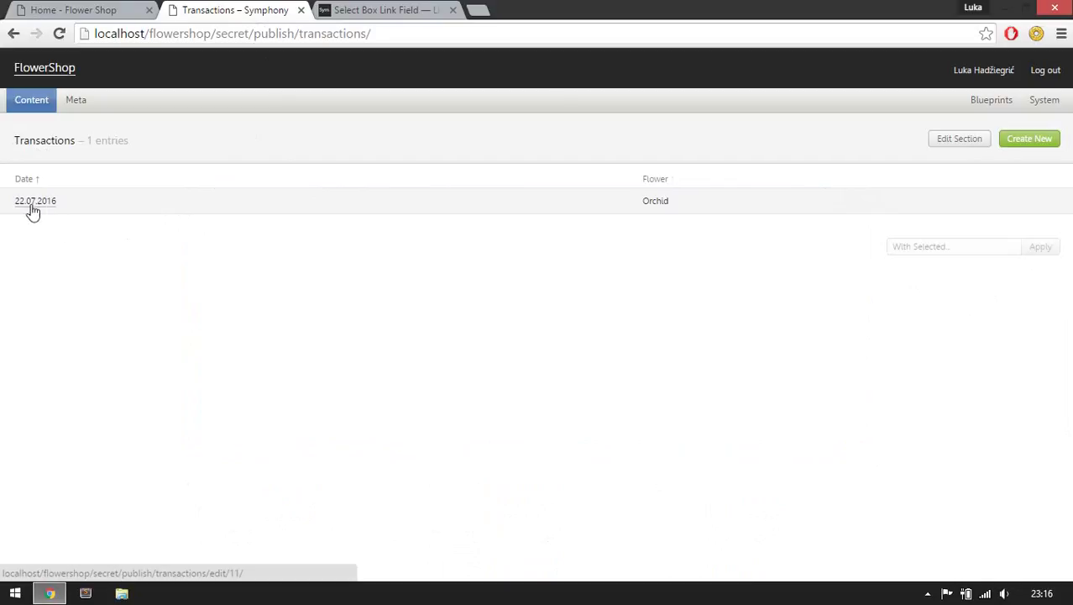
Step: Open the 22.07.2016 transaction and inspect the HTML option values behind its Flower select box
left_click(669, 201)
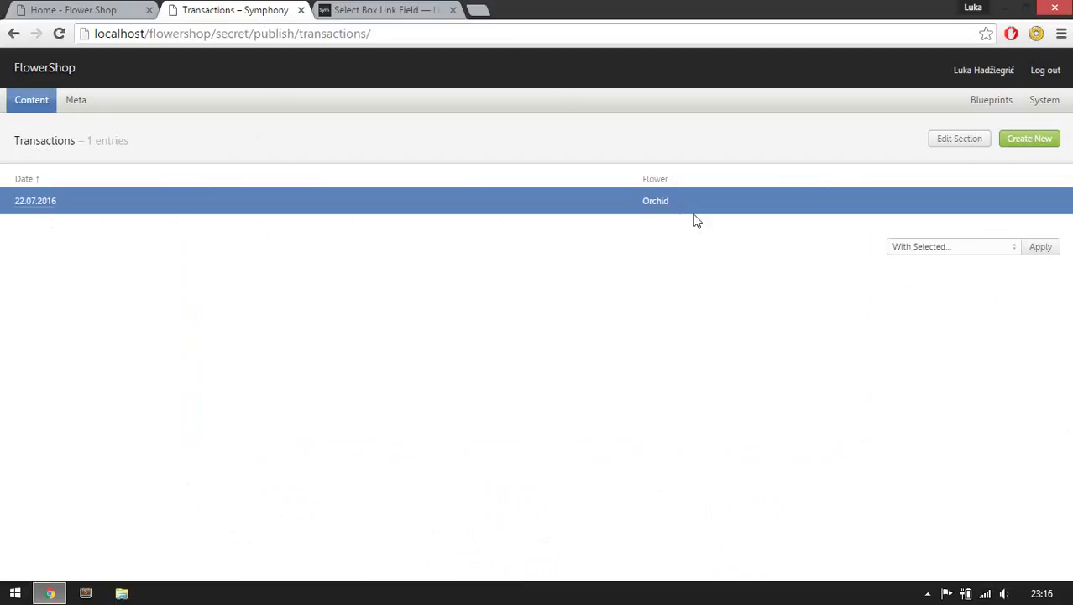
left_click(37, 203)
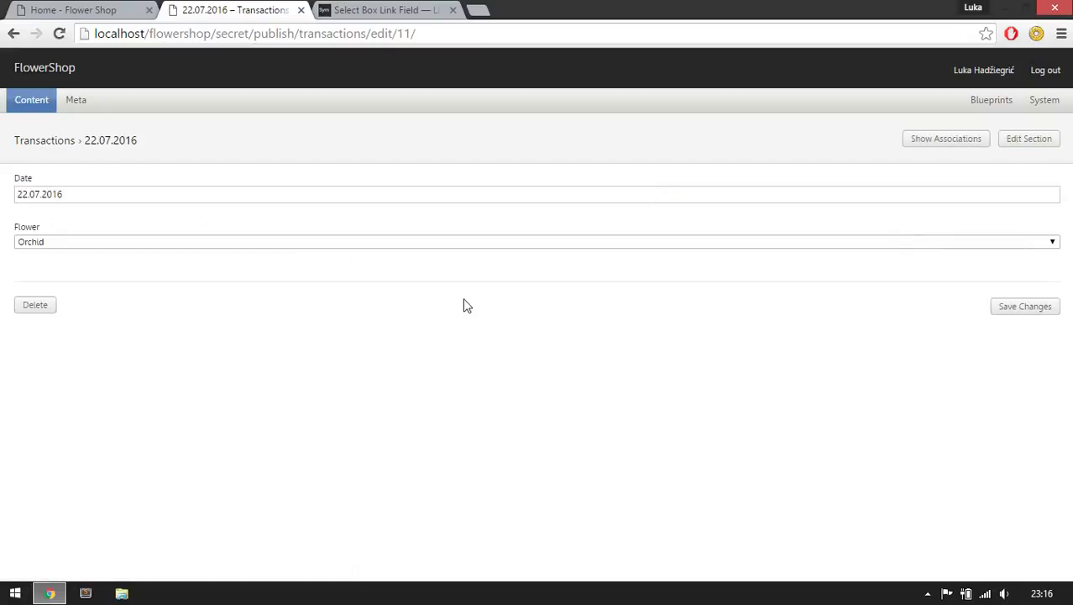
right_click(174, 249)
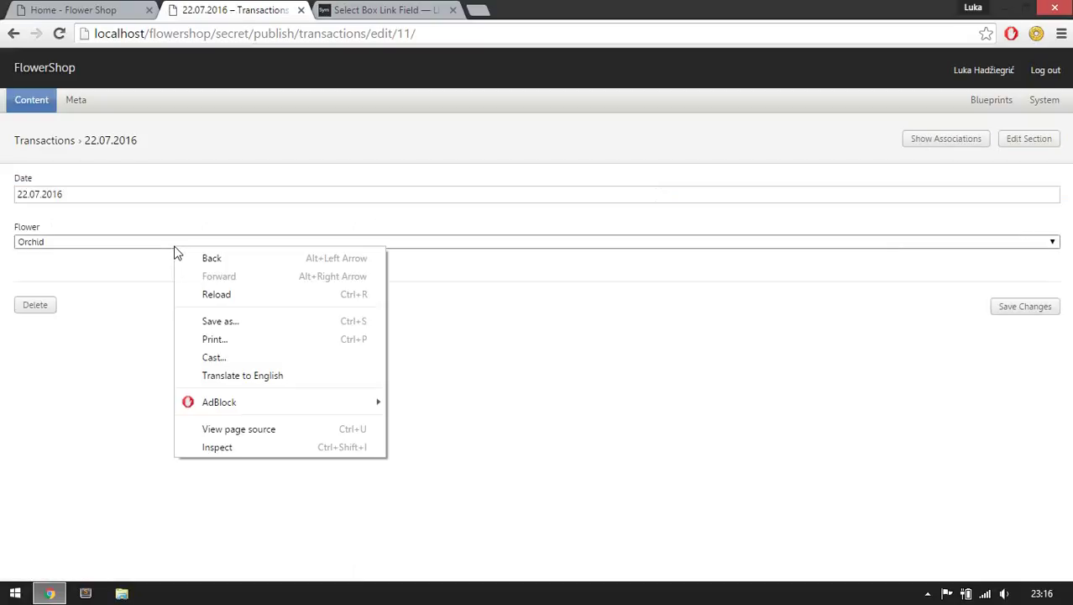
left_click(220, 448)
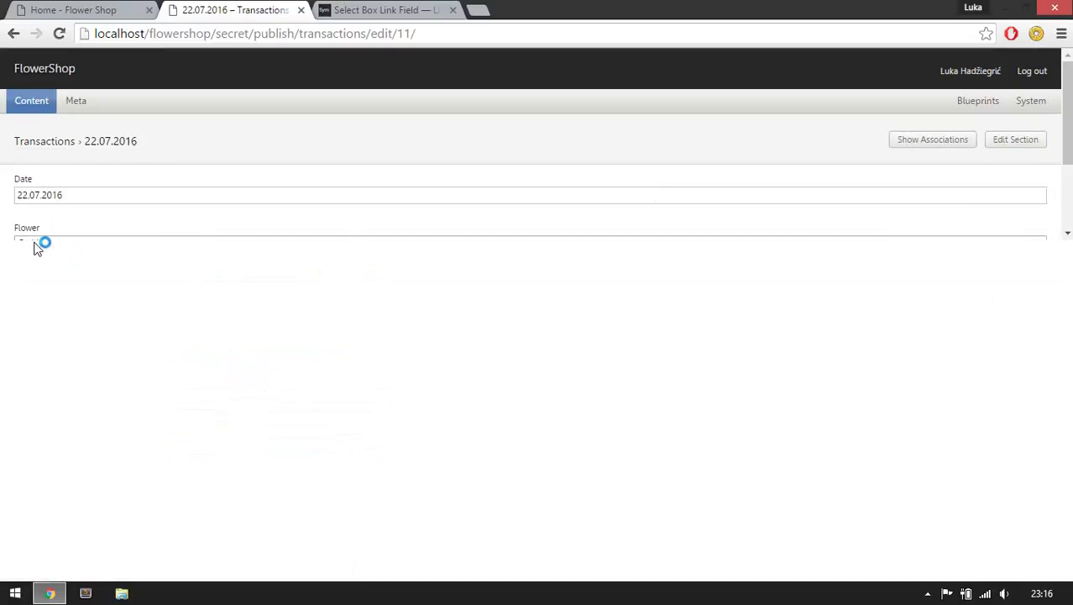
left_click(141, 163)
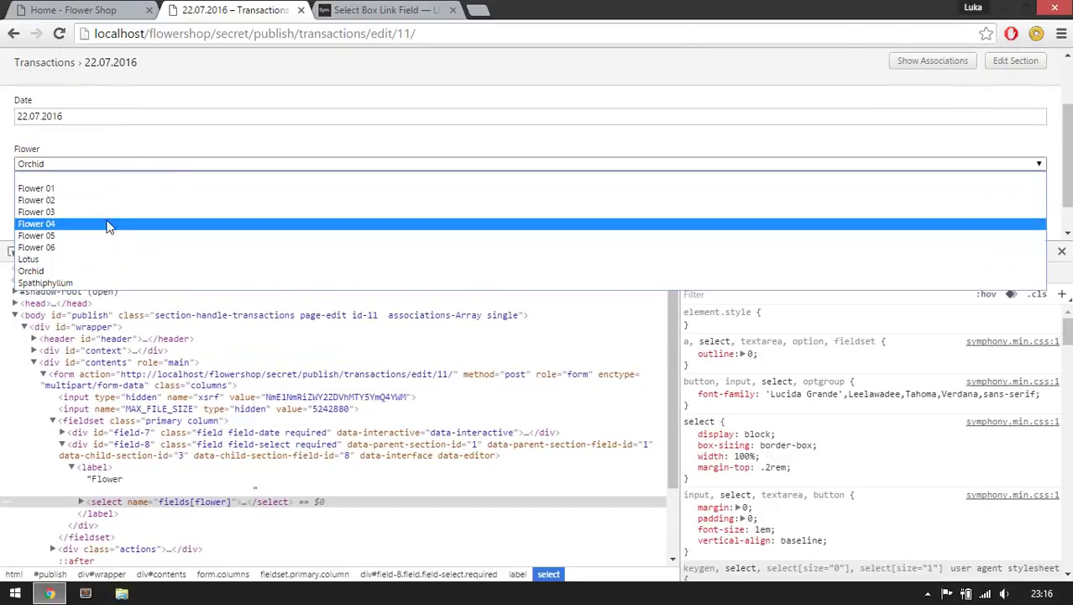
left_click(1, 180)
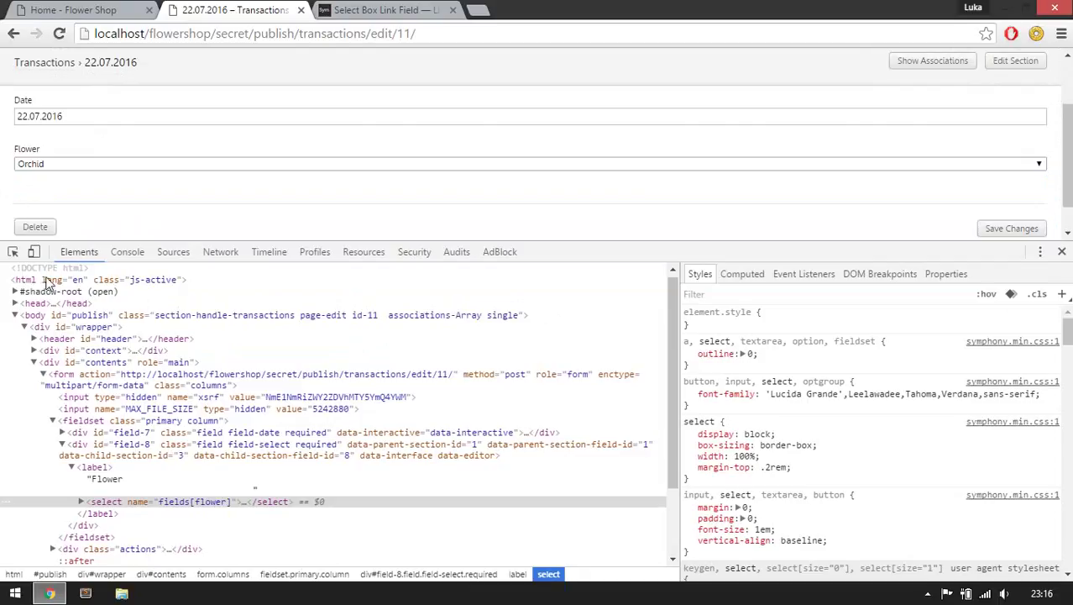
left_click(81, 501)
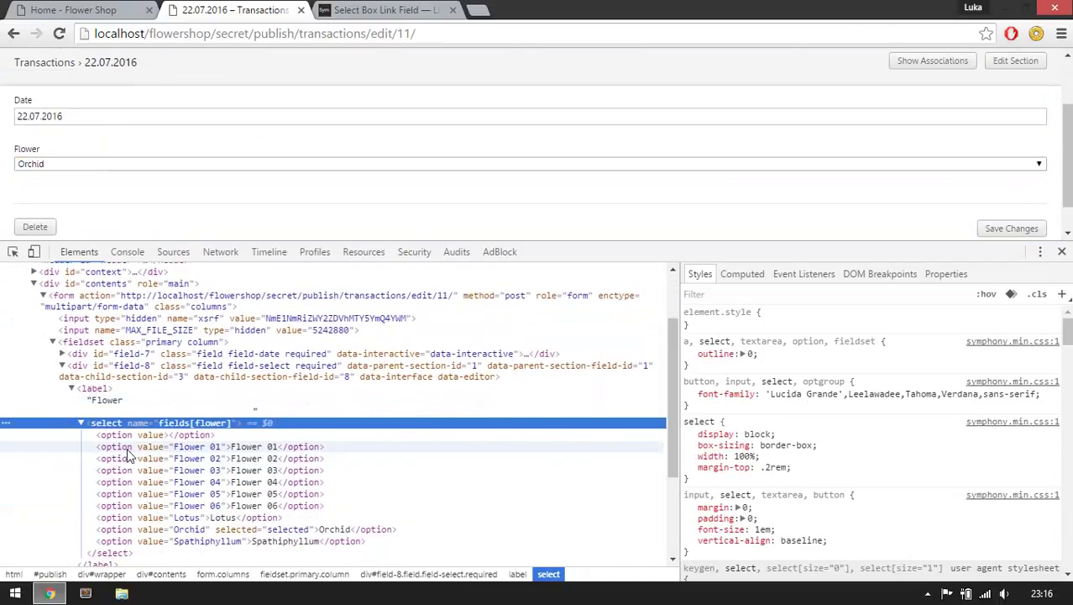
left_click(126, 452)
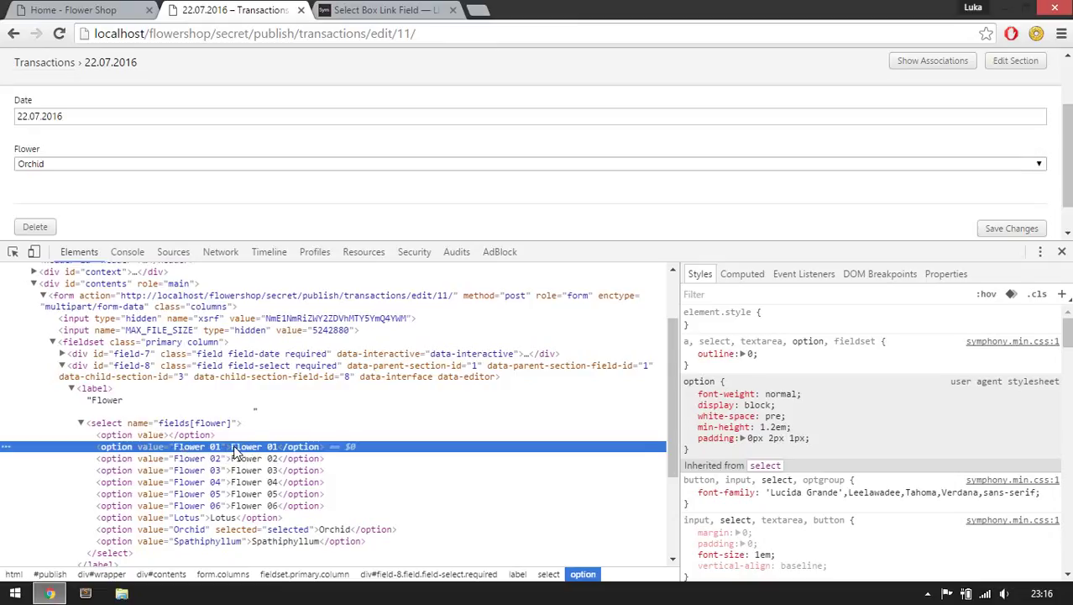
left_click(1062, 252)
Step: Rename the Orchid entry in the Flowers section to "Orchid Other" and save the changes
mouse_move(20, 113)
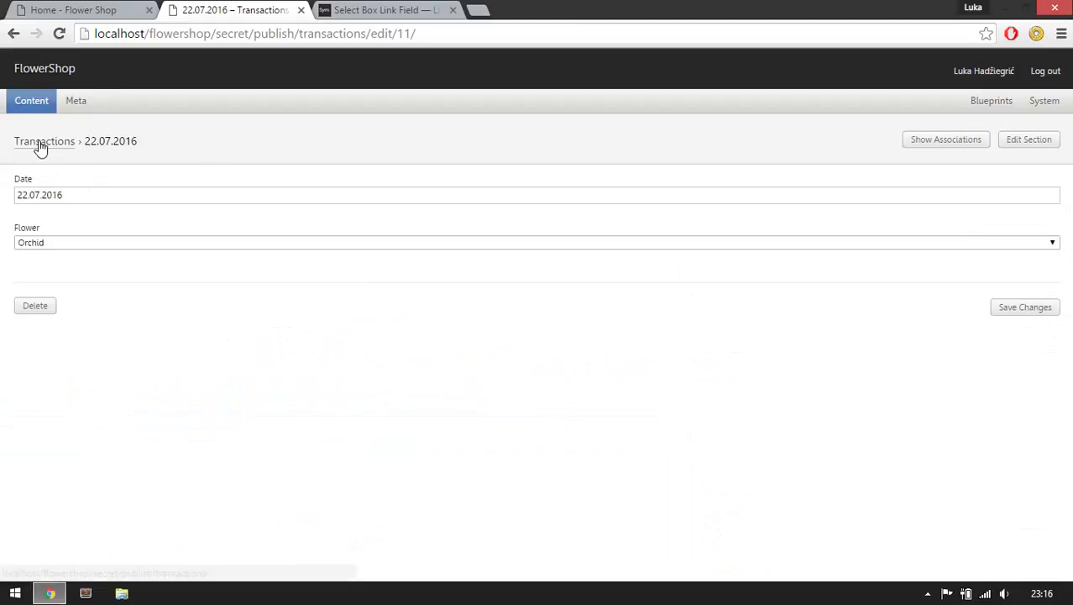
left_click(40, 147)
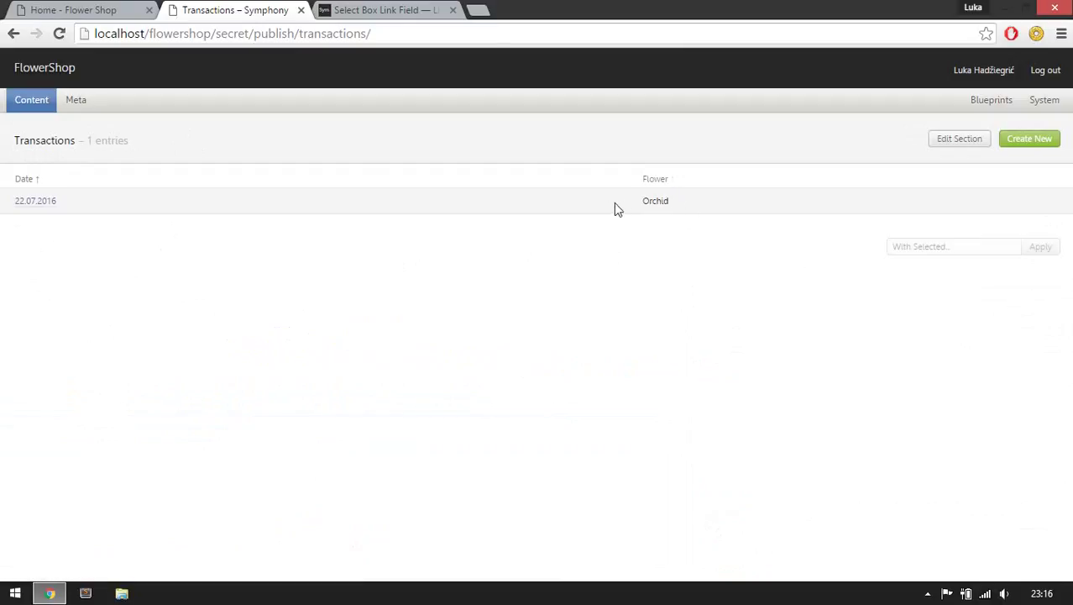
mouse_move(22, 115)
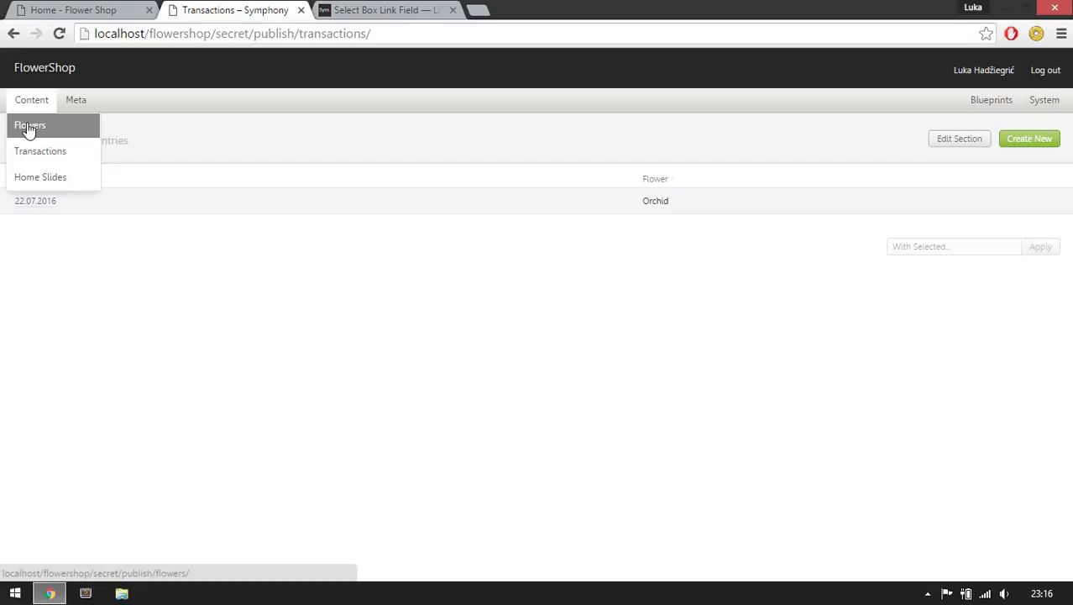
left_click(26, 125)
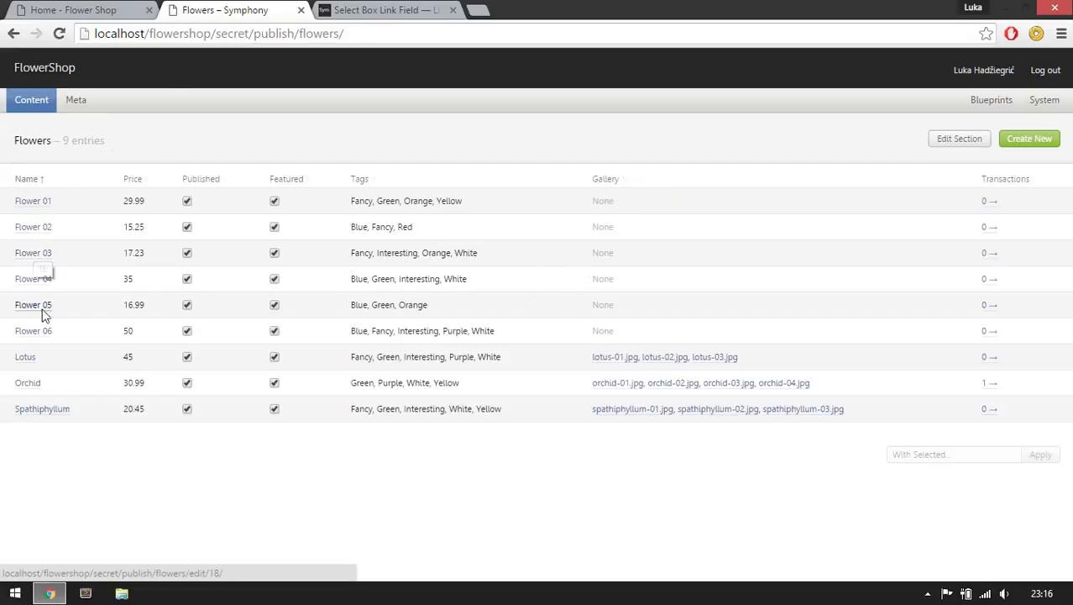
left_click(27, 384)
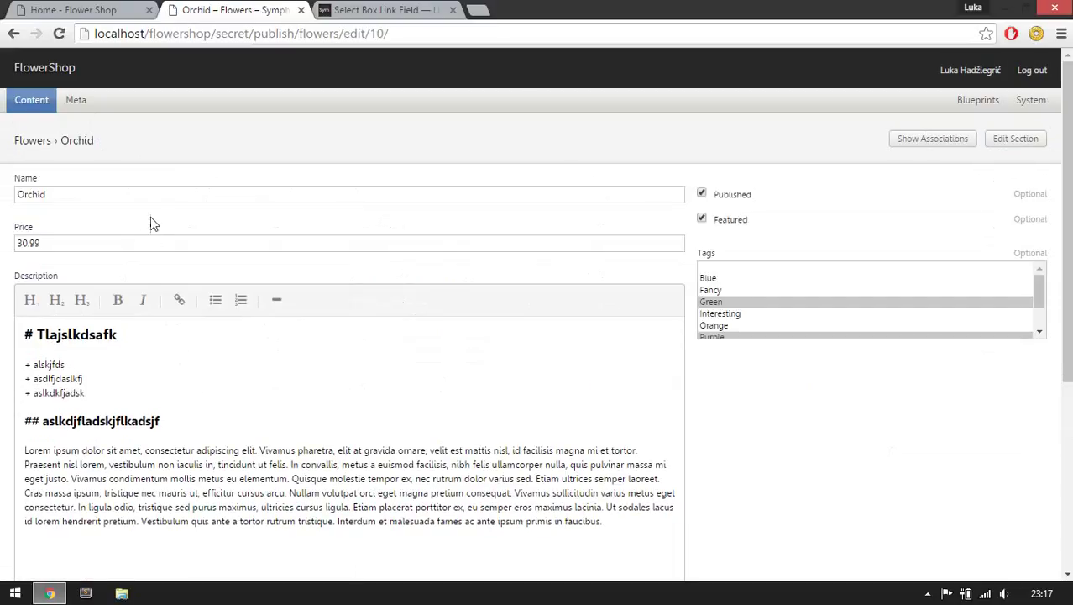
left_click(158, 198)
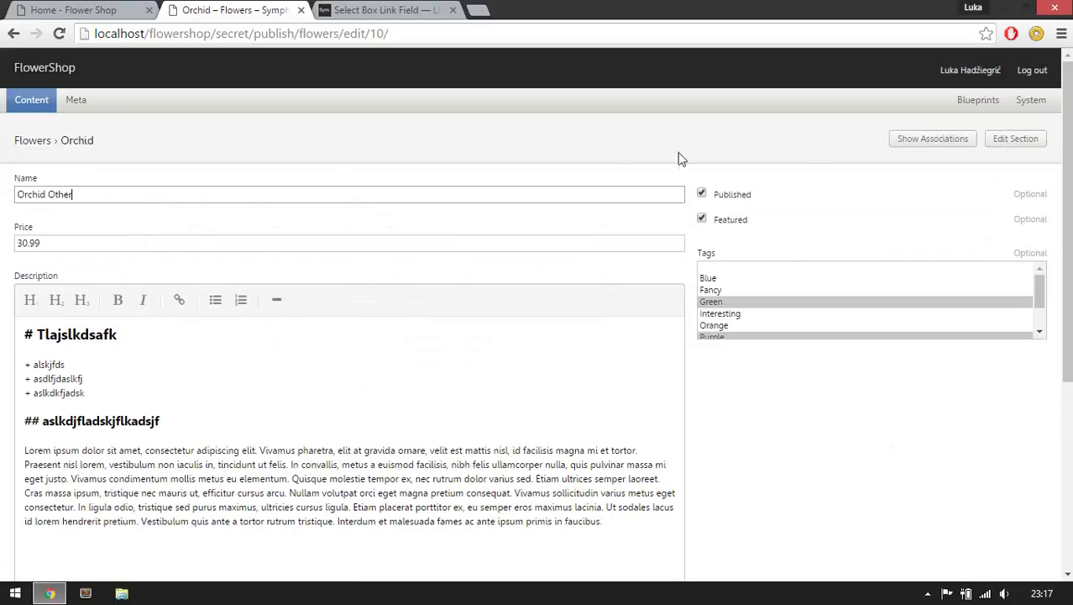
scroll(843, 272, "down", 3)
scroll(973, 515, "down", 4)
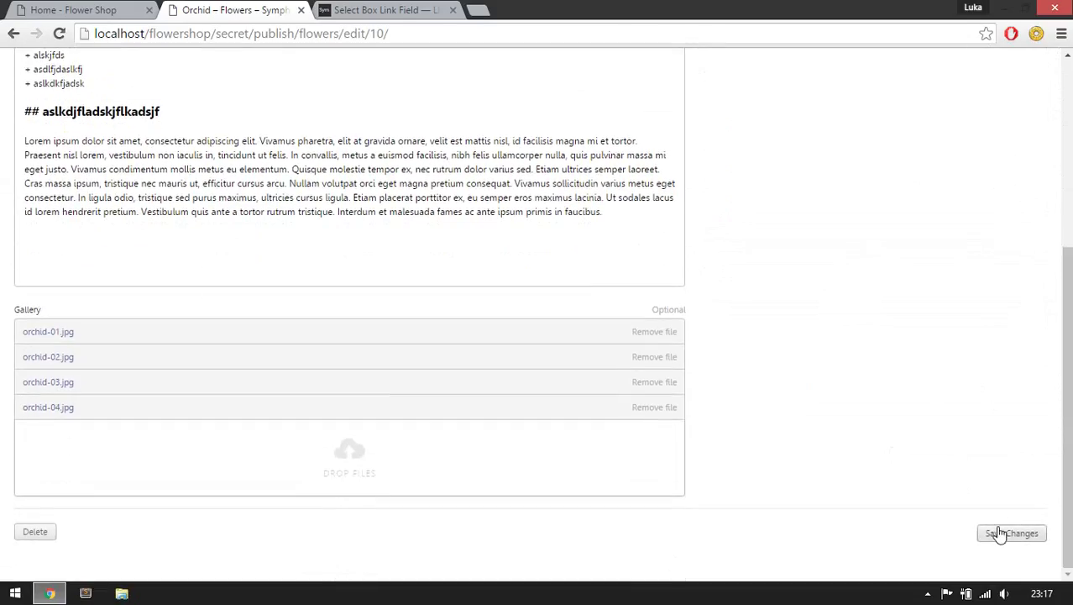
left_click(999, 533)
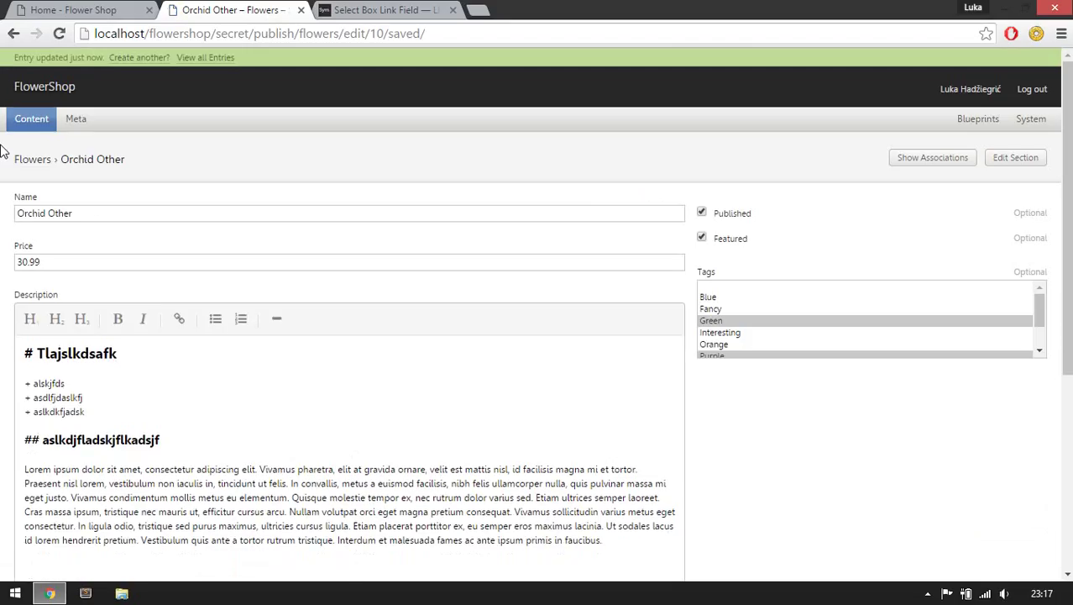
Step: Reopen the 22.07.2016 entry in the Transactions section to check its Flower value
left_click(32, 118)
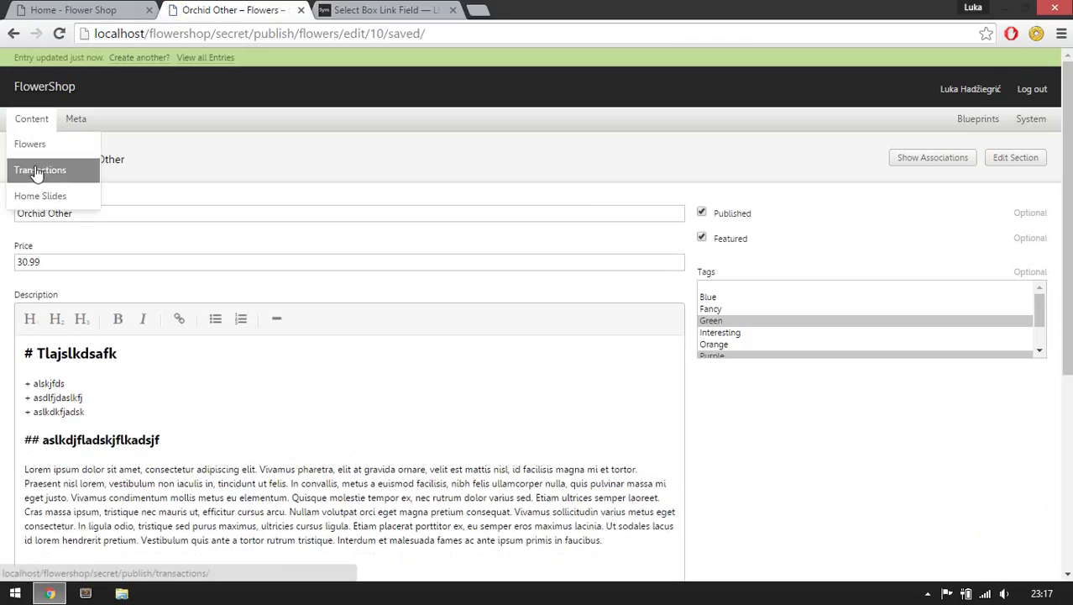
left_click(38, 175)
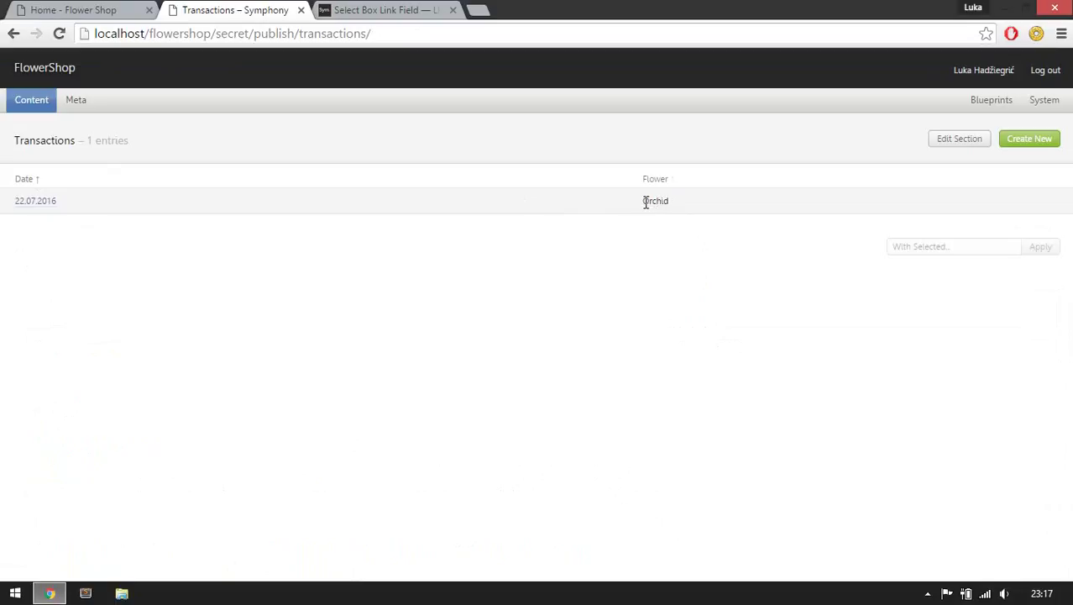
left_click(690, 203)
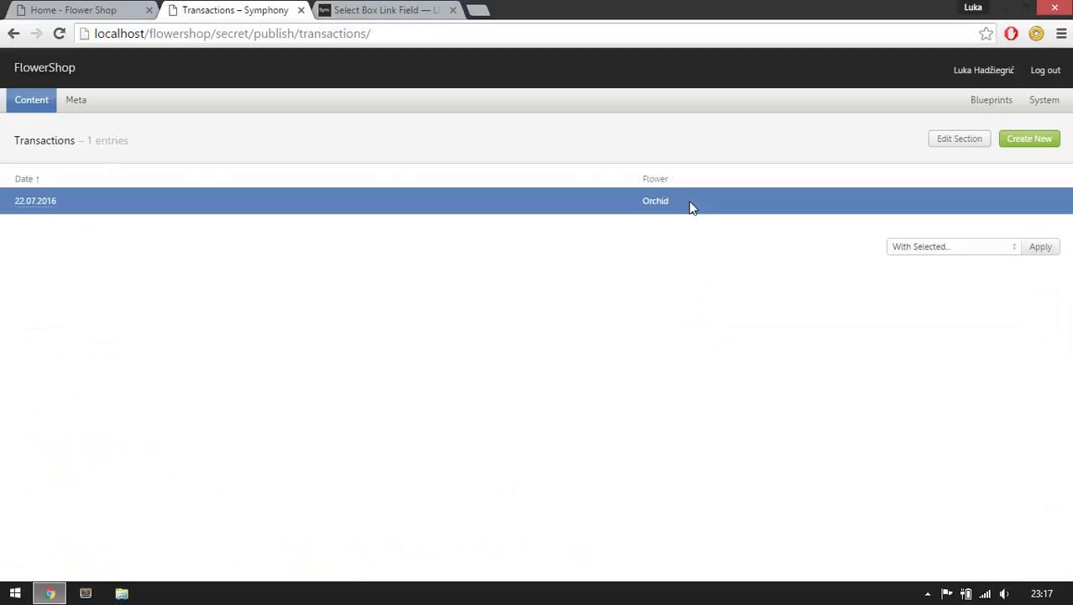
left_click(27, 203)
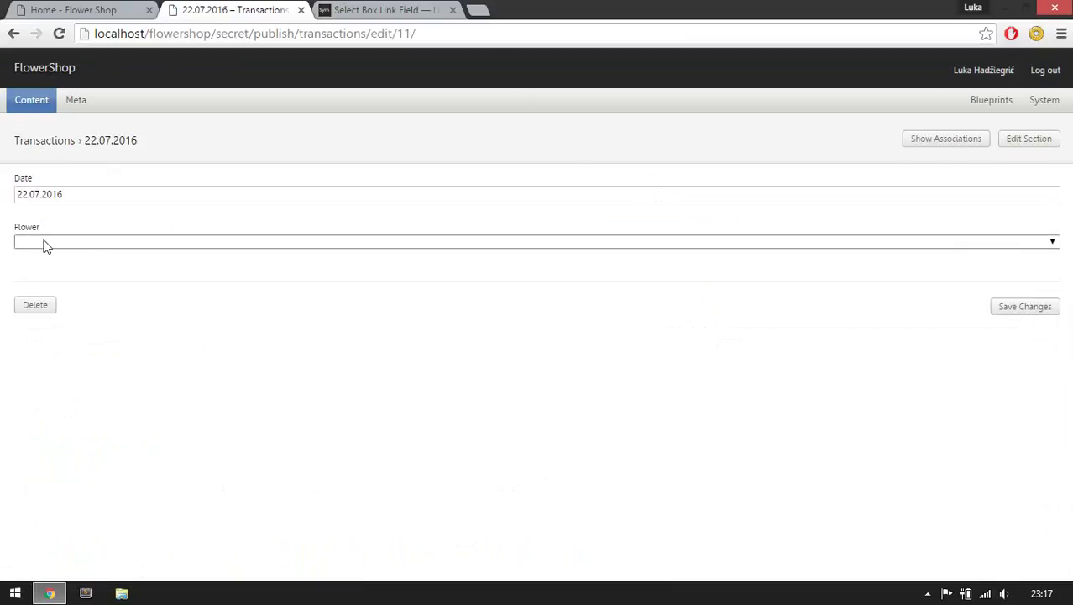
Step: View the Transactions page of the public Flower Shop site, and return to the transaction's edit page
left_click(99, 8)
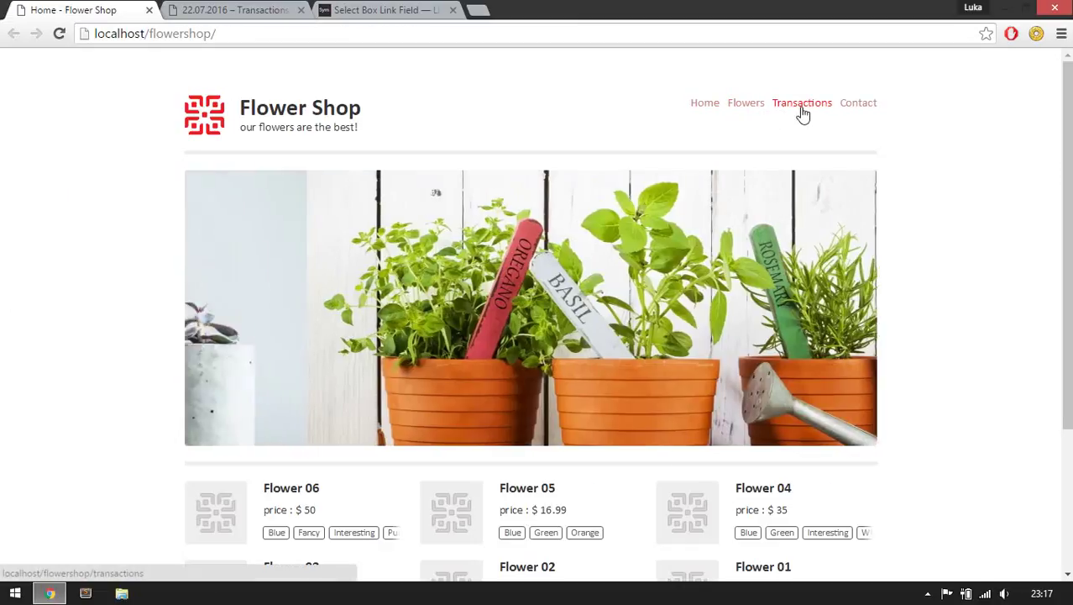
left_click(802, 114)
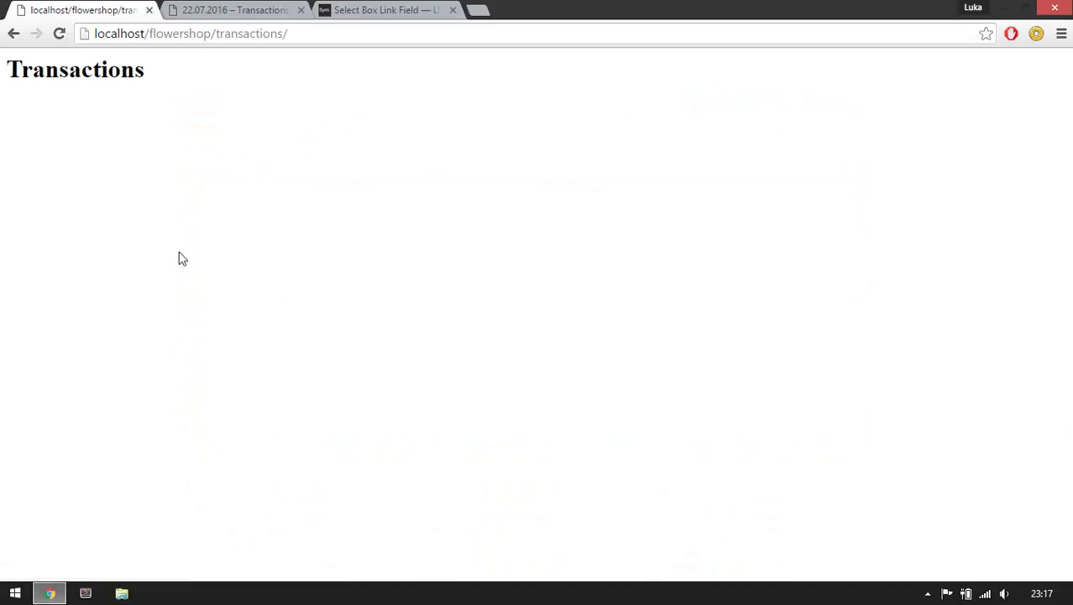
left_click(201, 9)
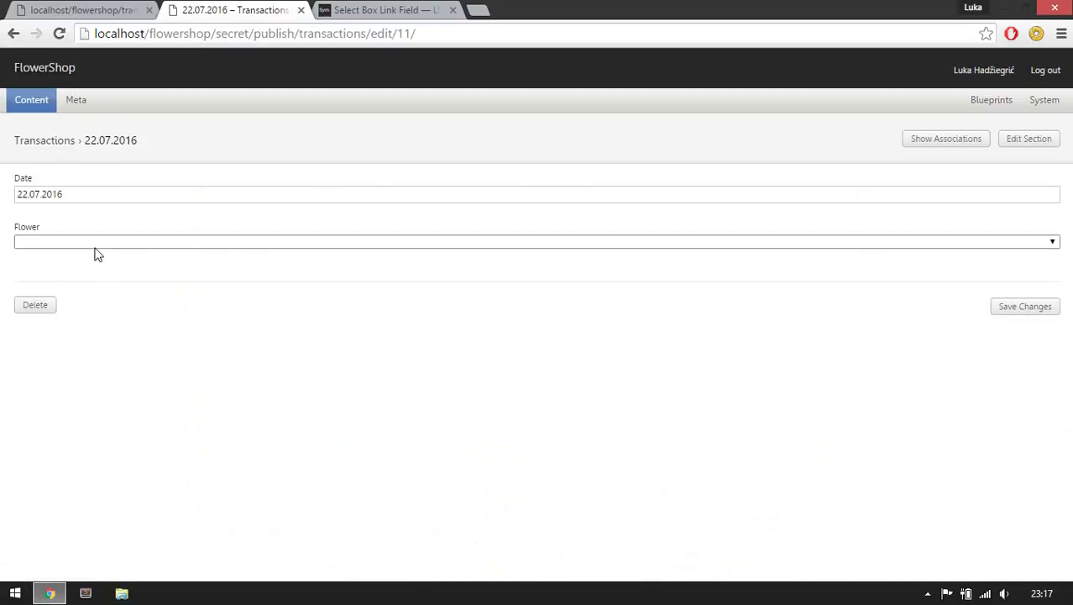
Step: Examine the Select Box Link Field extension page on the Symphony Extensions site
mouse_move(15, 101)
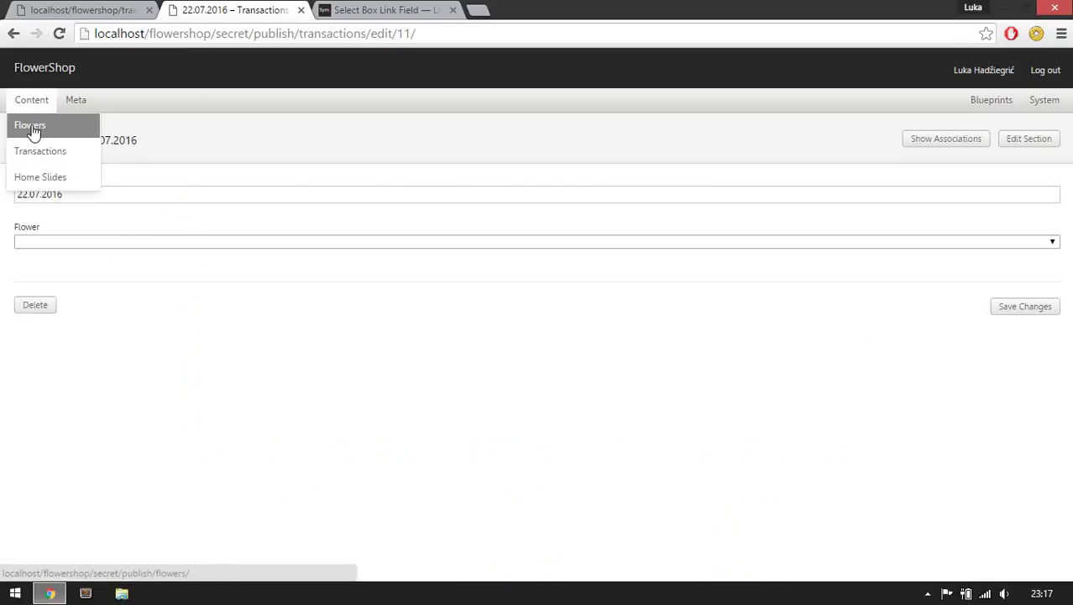
left_click(382, 9)
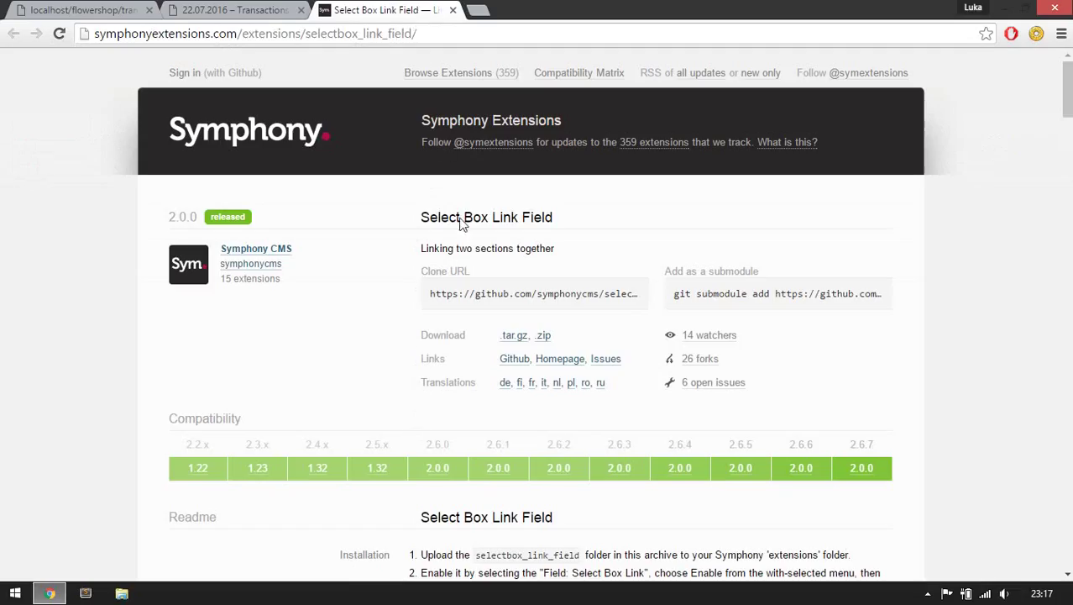
scroll(561, 223, "down", 1)
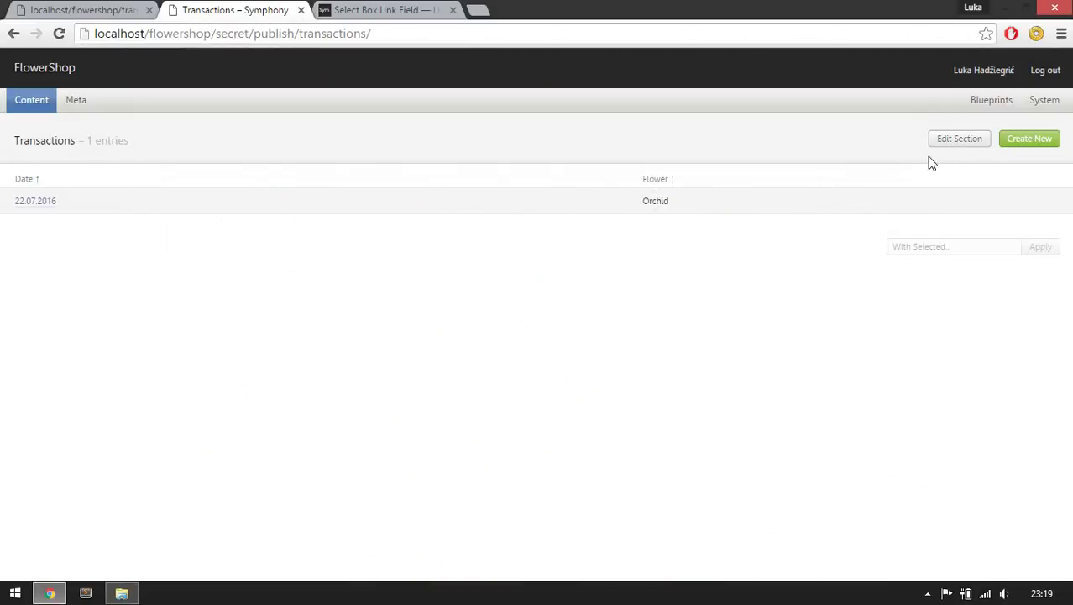
Step: Edit the Transactions section and remove its Flower select box field
left_click(957, 146)
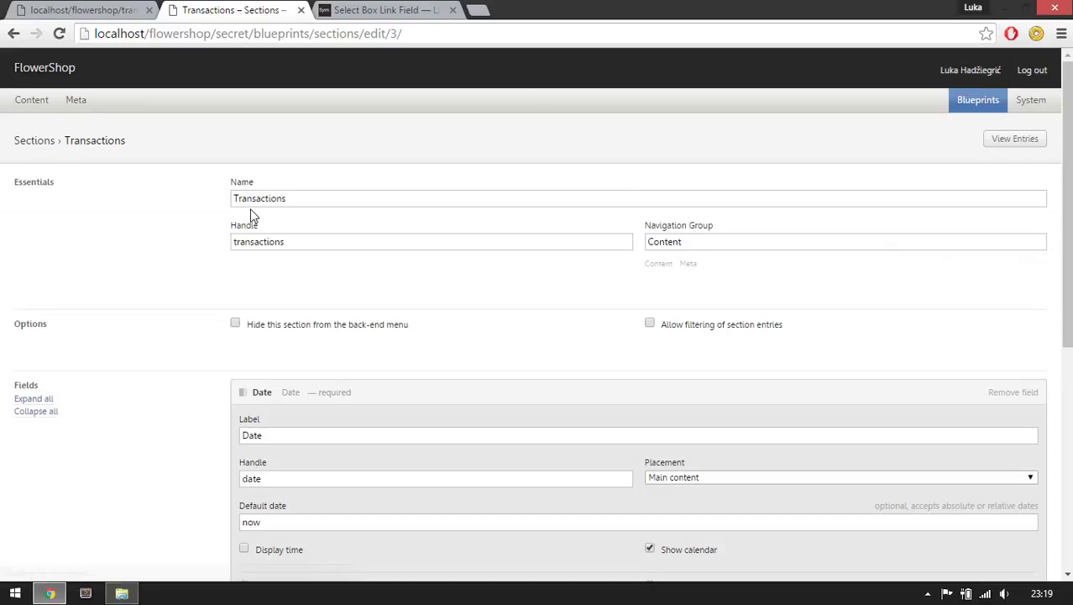
scroll(252, 214, "down", 3)
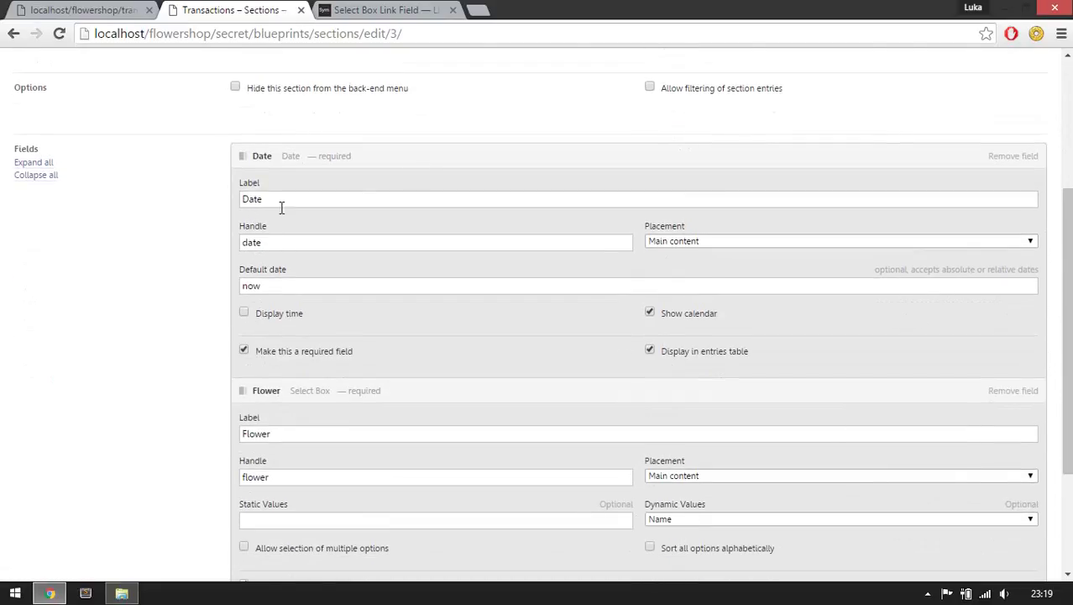
left_click(426, 158)
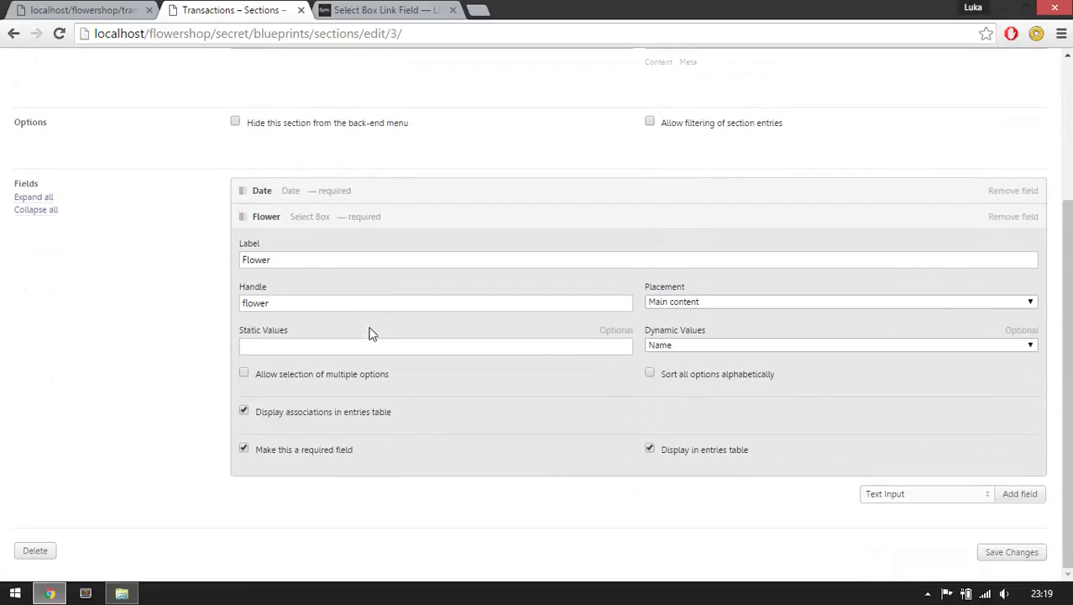
left_click(1012, 217)
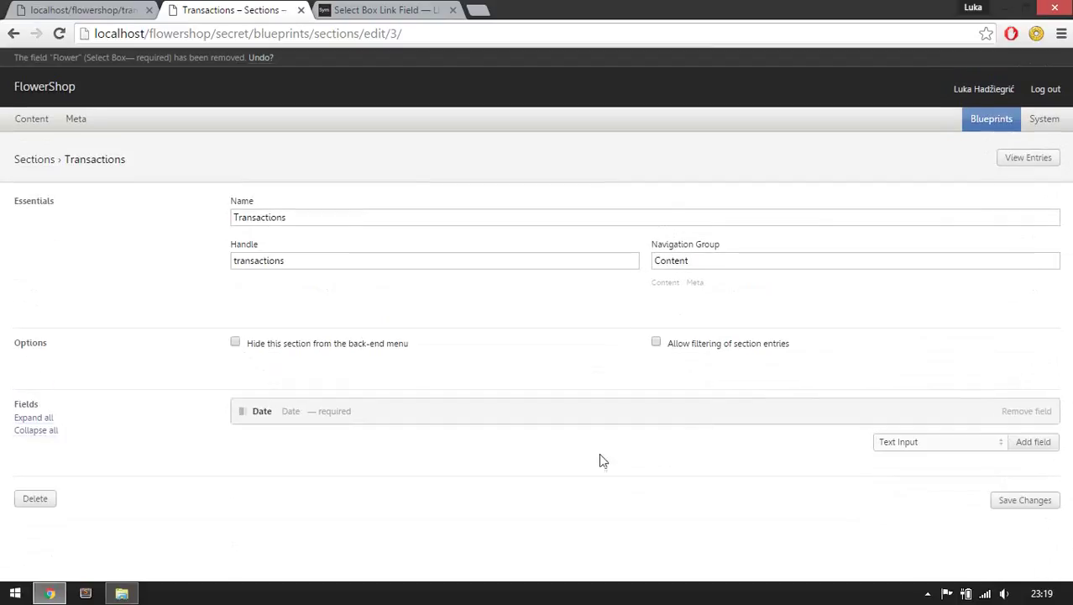
Step: Add a Select Box Link field to the Transactions section and label it Flower
left_click(916, 446)
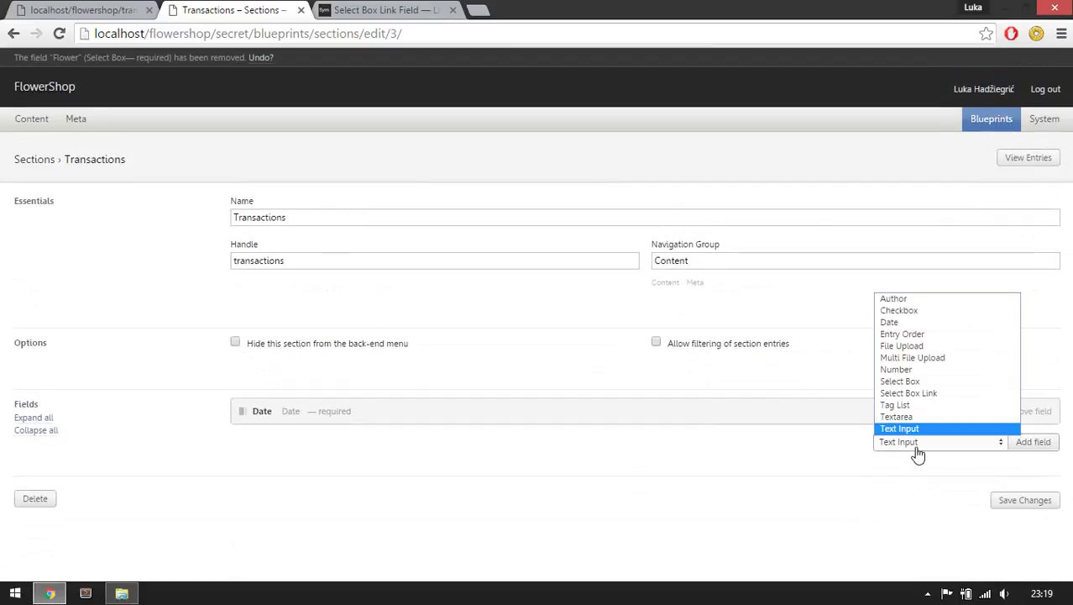
left_click(935, 402)
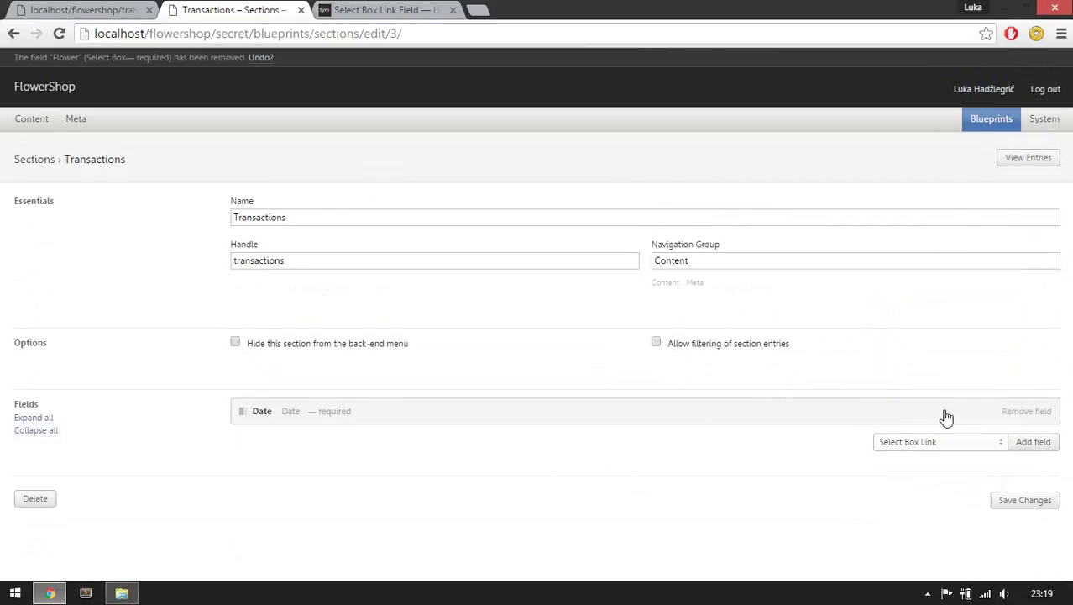
left_click(1027, 442)
scroll(537, 474, "down", 3)
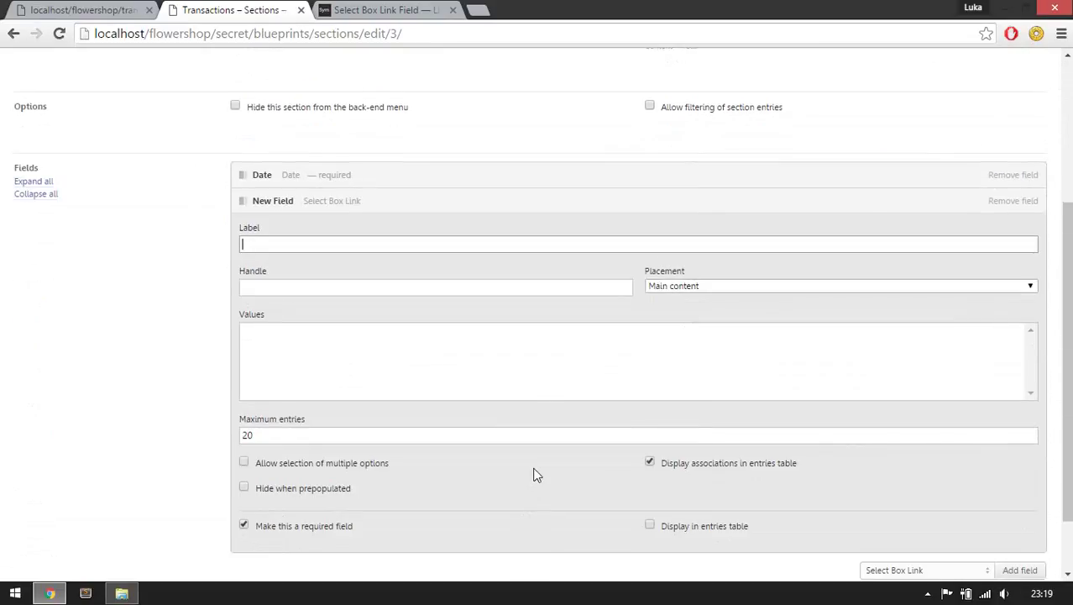
type("Flo")
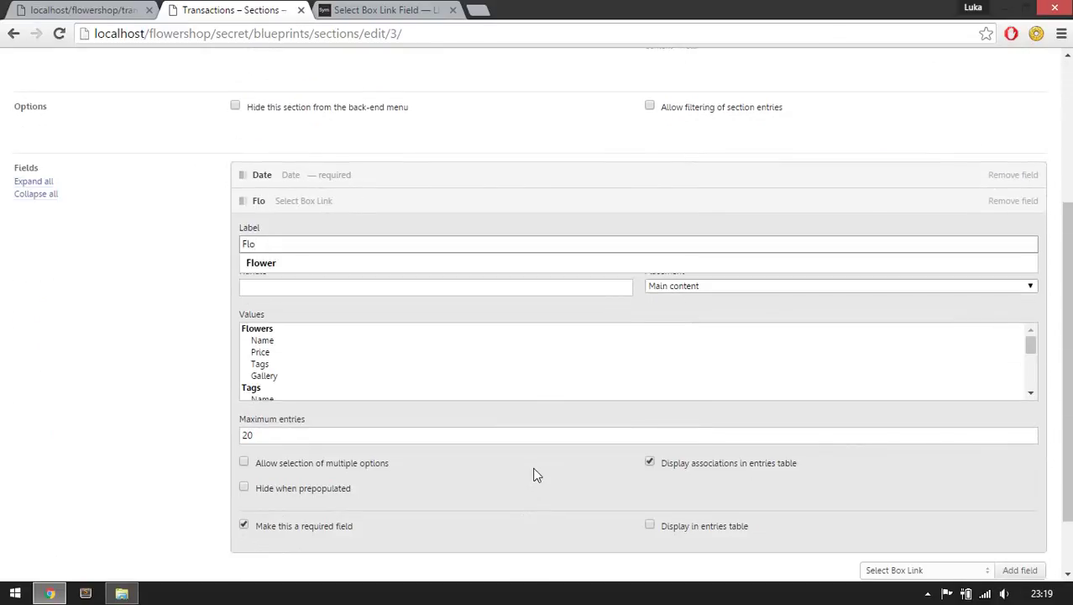
key("Down")
key("Return")
key("Tab")
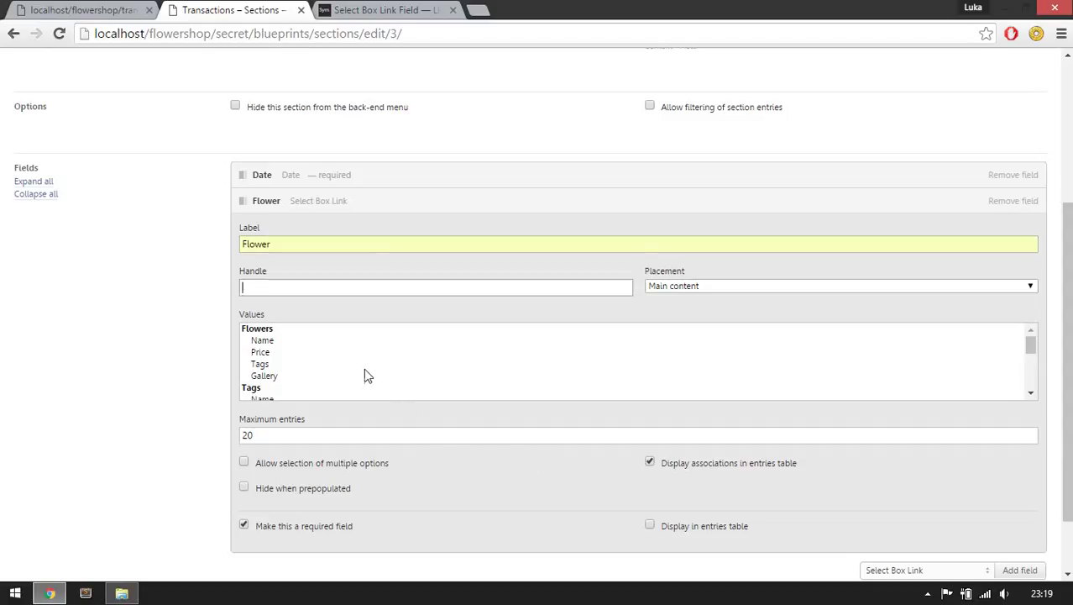
Step: Link the Flower field's values to the Name field of Flowers, display it in the entries table, and save the section
left_click(264, 341)
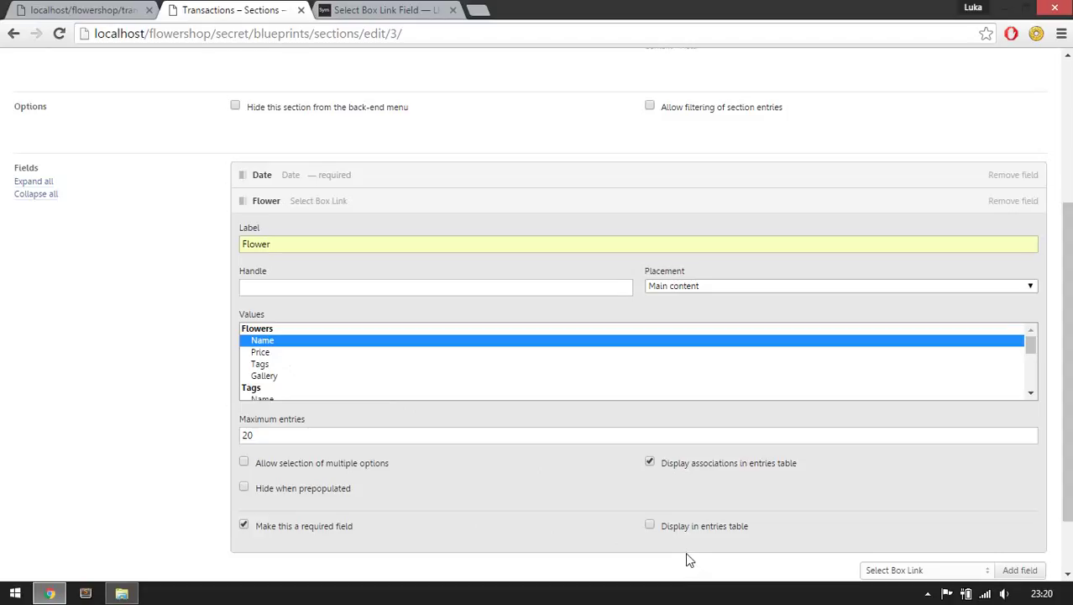
left_click(686, 529)
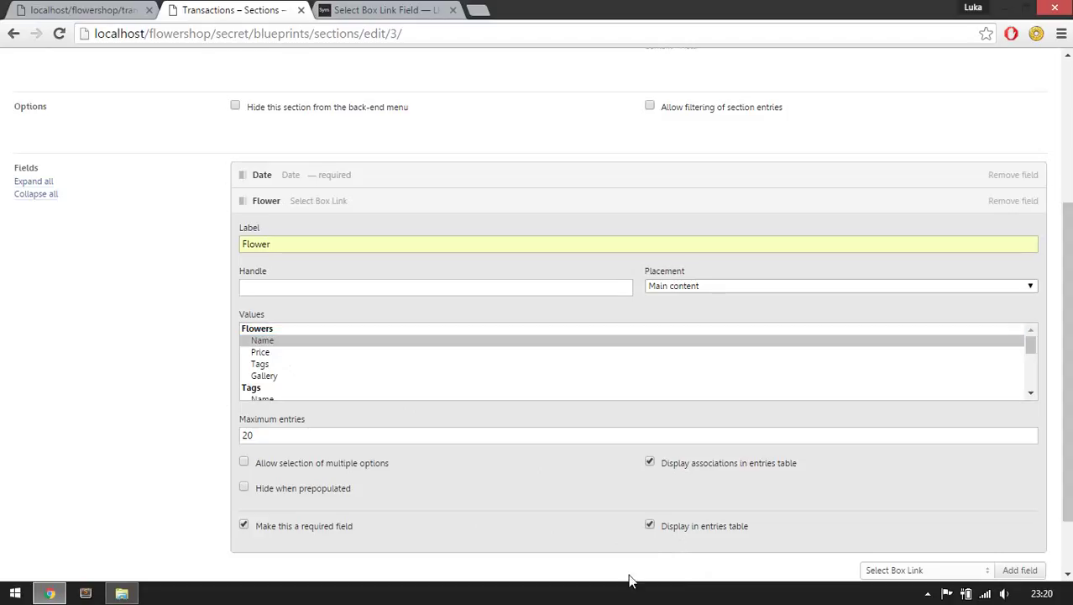
left_click(314, 210)
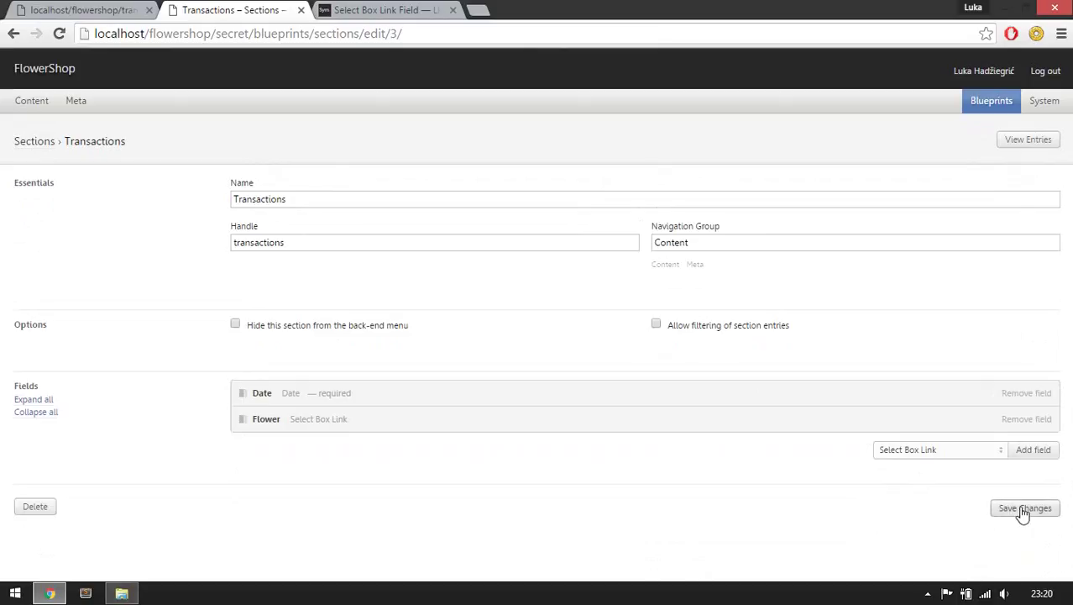
left_click(1024, 511)
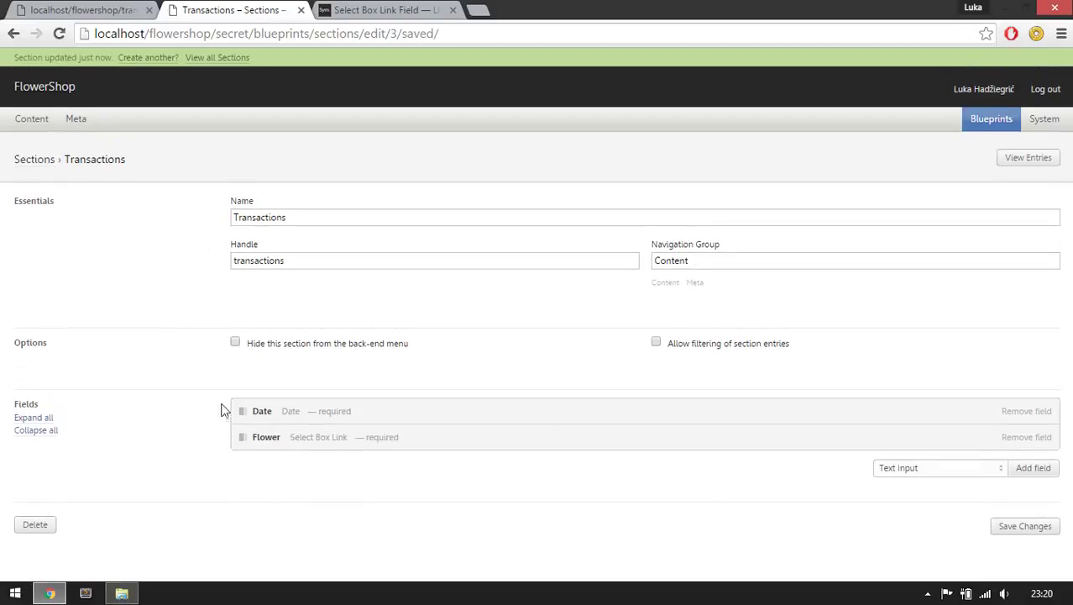
Step: Open the 22.07.2016 transaction from the Transactions entries and choose Orchid Other as its flower
mouse_move(33, 126)
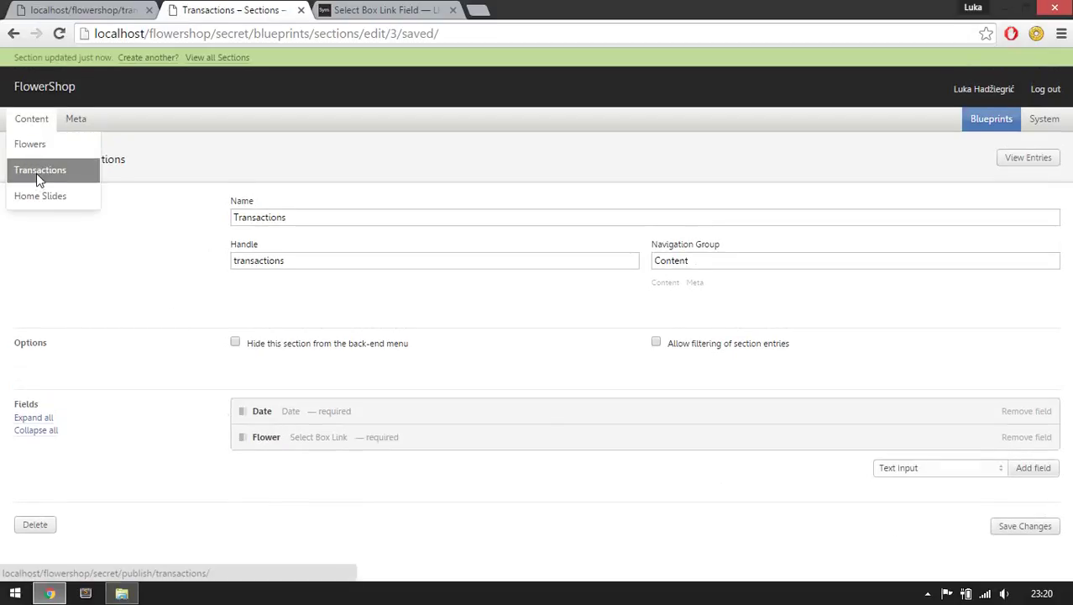
left_click(36, 173)
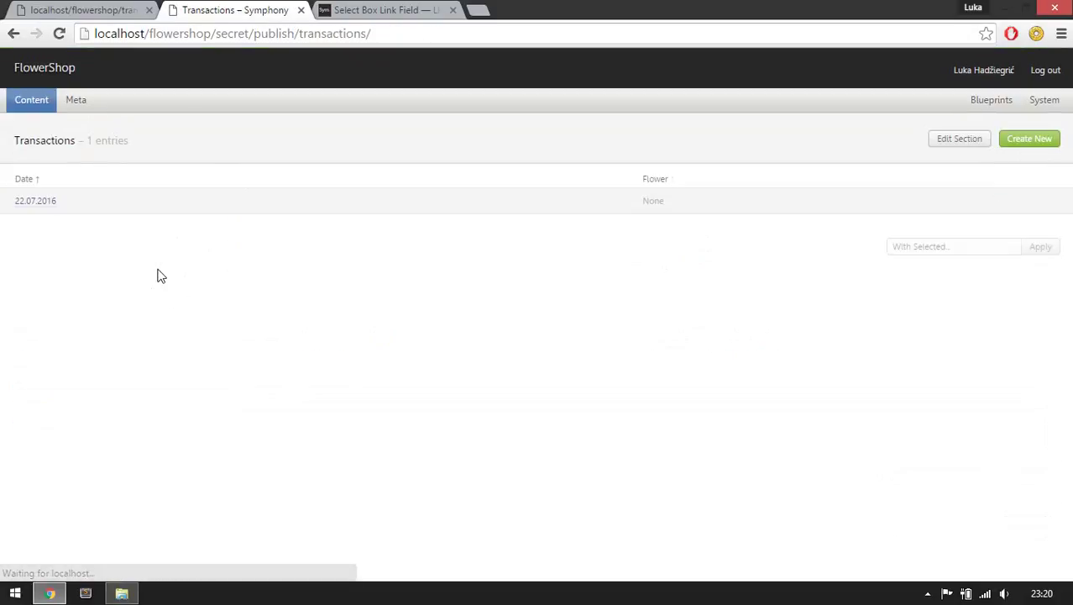
left_click(676, 203)
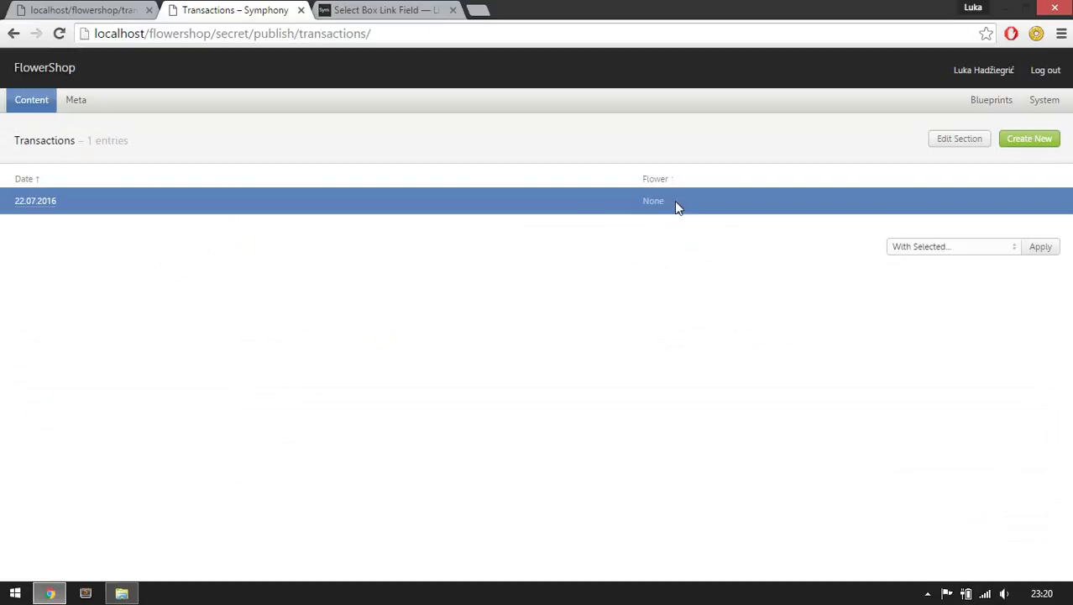
left_click(42, 205)
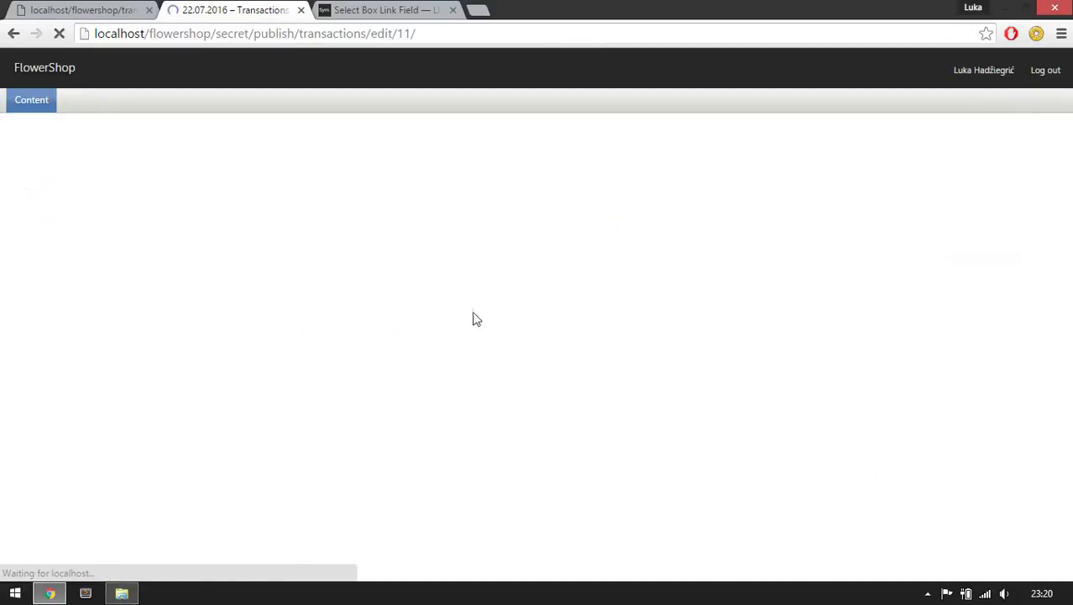
left_click(211, 244)
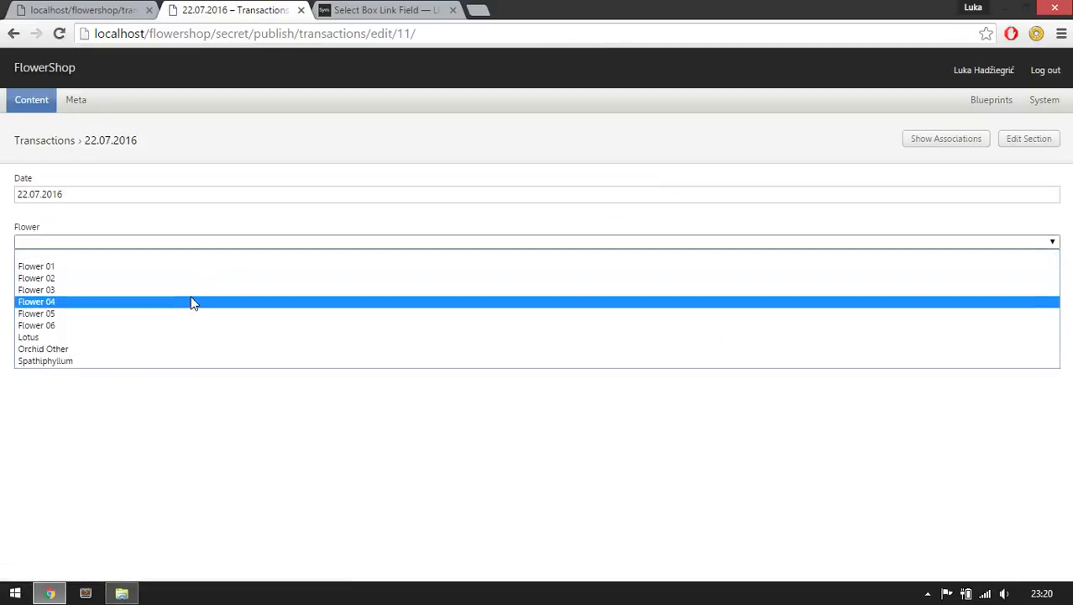
left_click(153, 356)
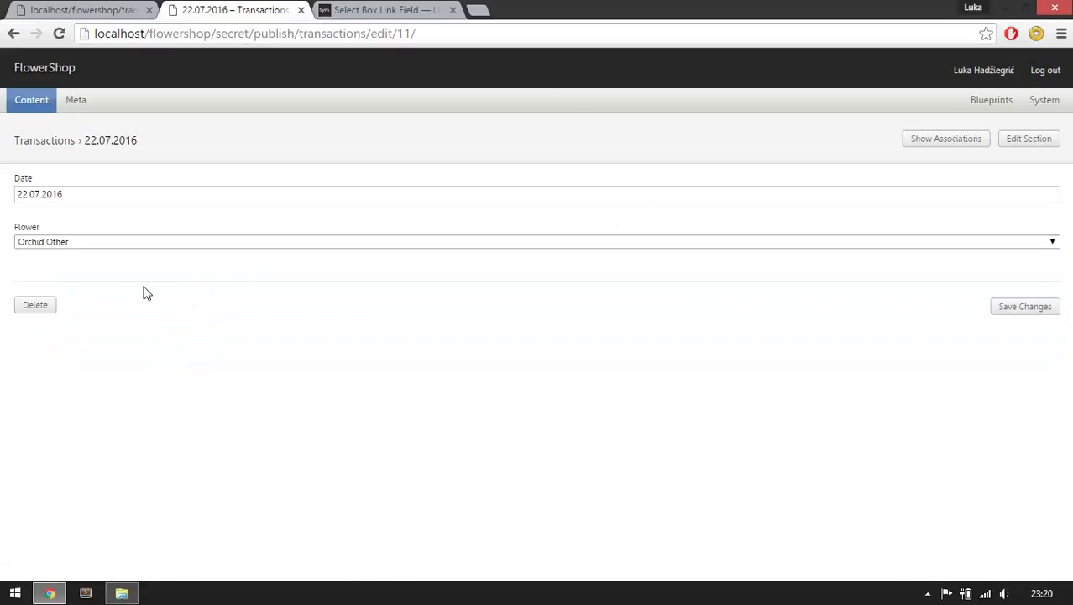
Step: Inspect the Flower select element's option values in the browser developer tools, and close the tools
right_click(109, 249)
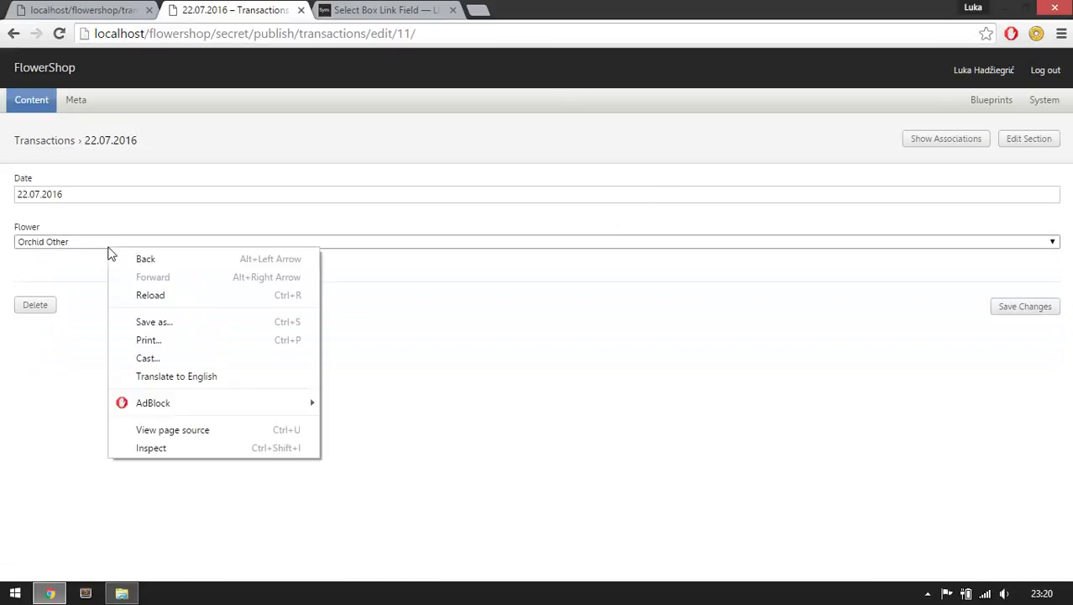
left_click(160, 449)
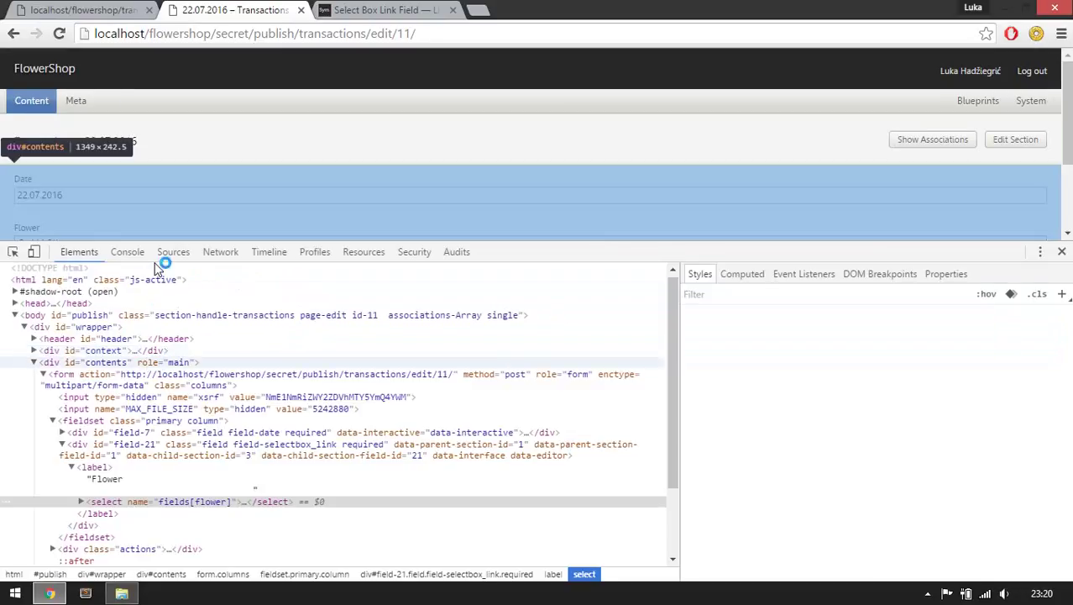
left_click(82, 502)
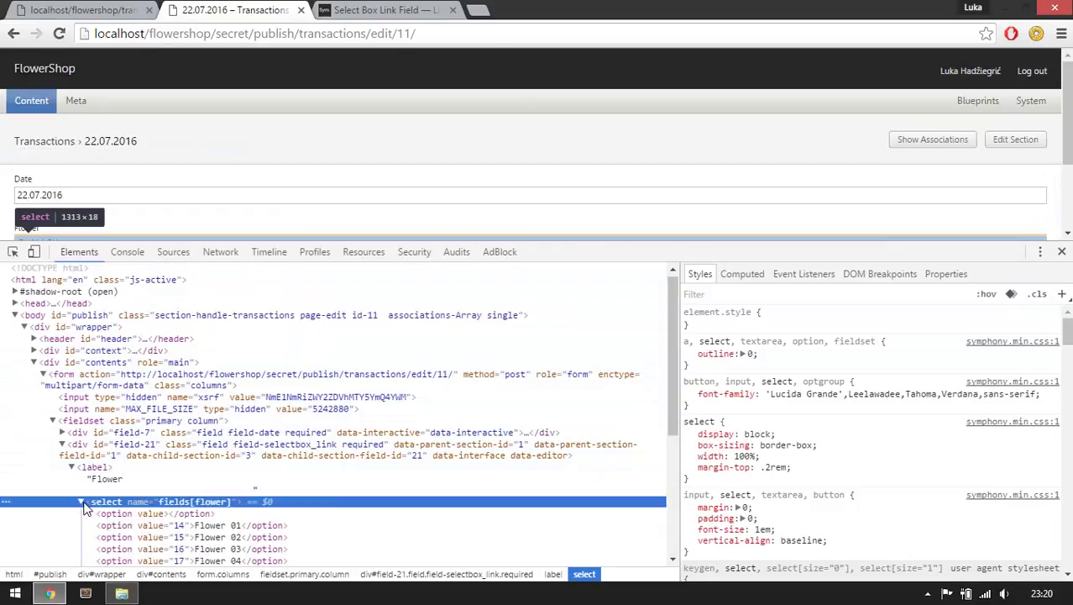
scroll(117, 487, "down", 2)
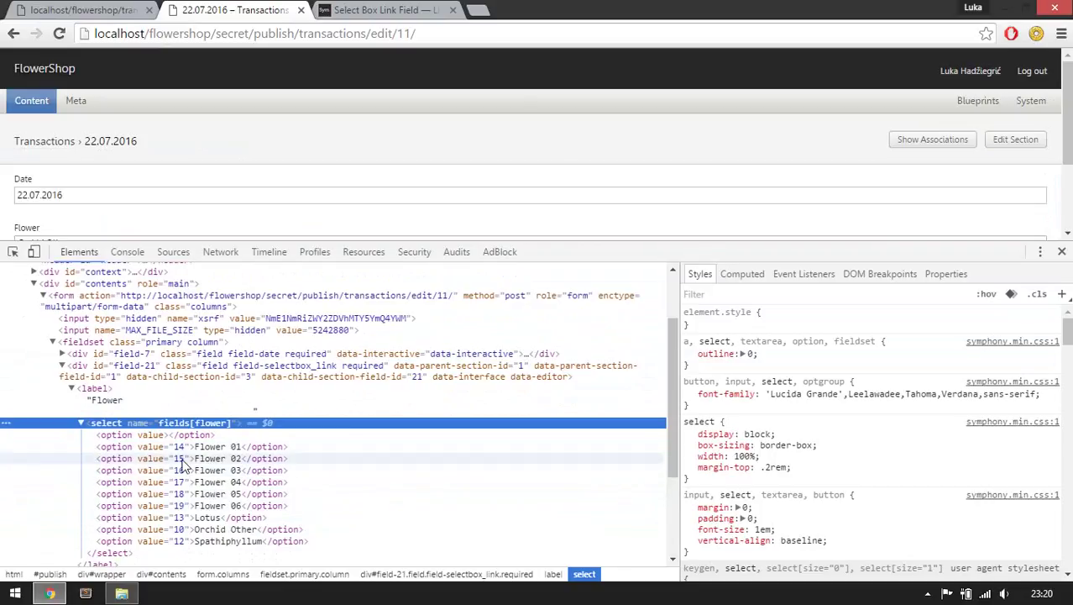
left_click(1064, 253)
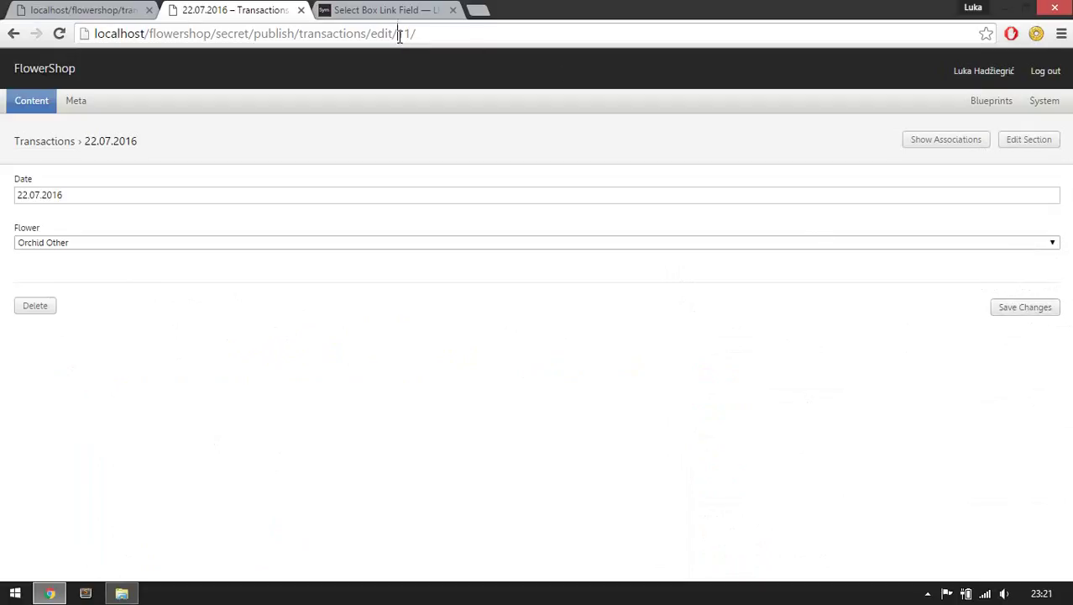
Step: Save the transaction and highlight its entry ID in the page address
left_click_drag(399, 36, 407, 36)
left_click(1031, 319)
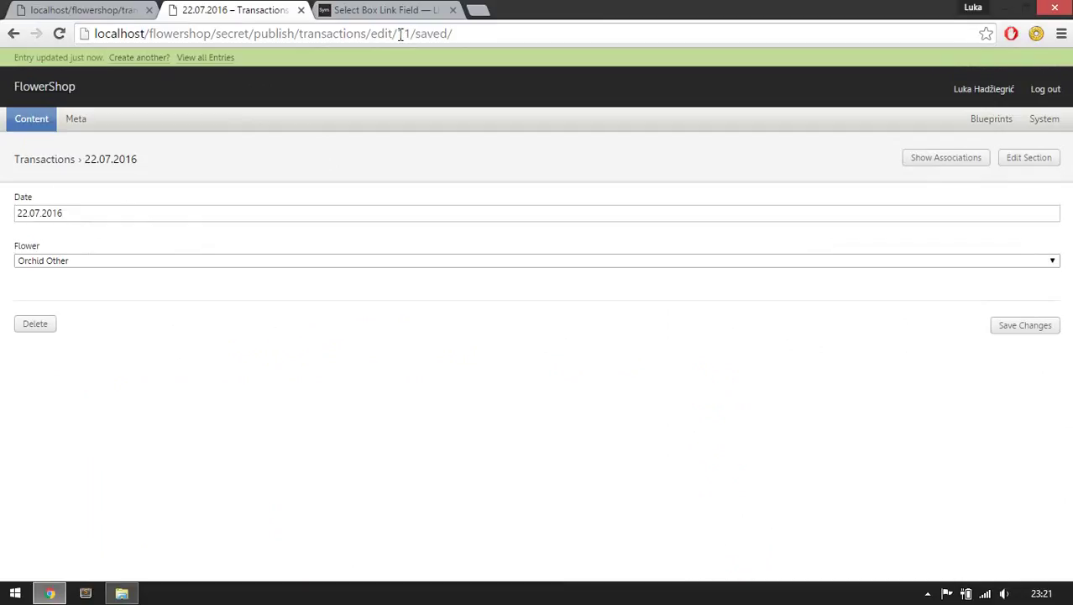
left_click_drag(399, 33, 411, 34)
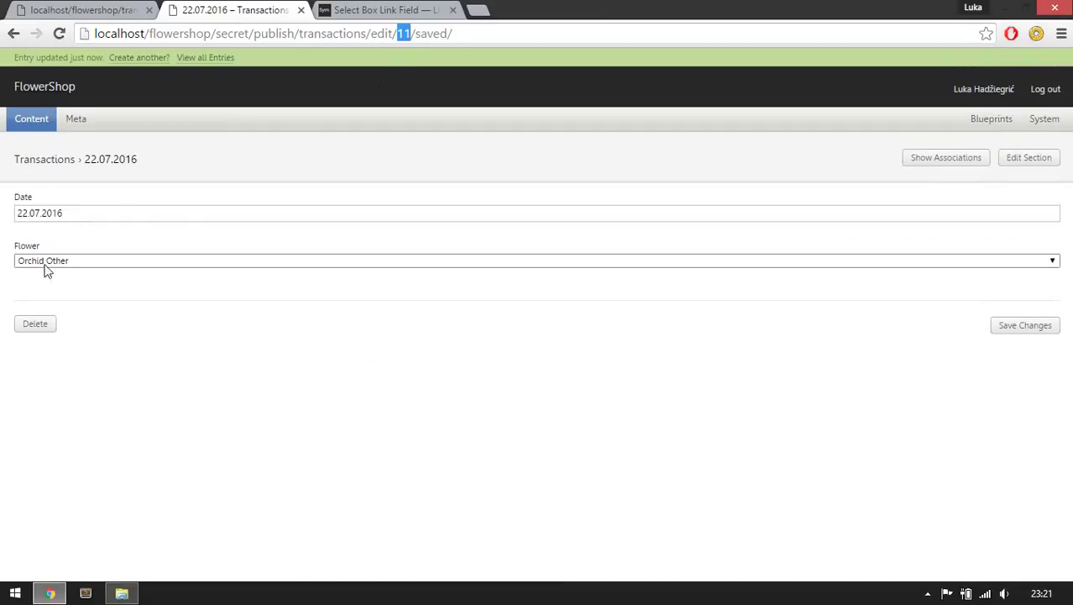
Step: Open the Orchid Other entry in Flowers, rename it to Orchid, and save the changes
mouse_move(39, 120)
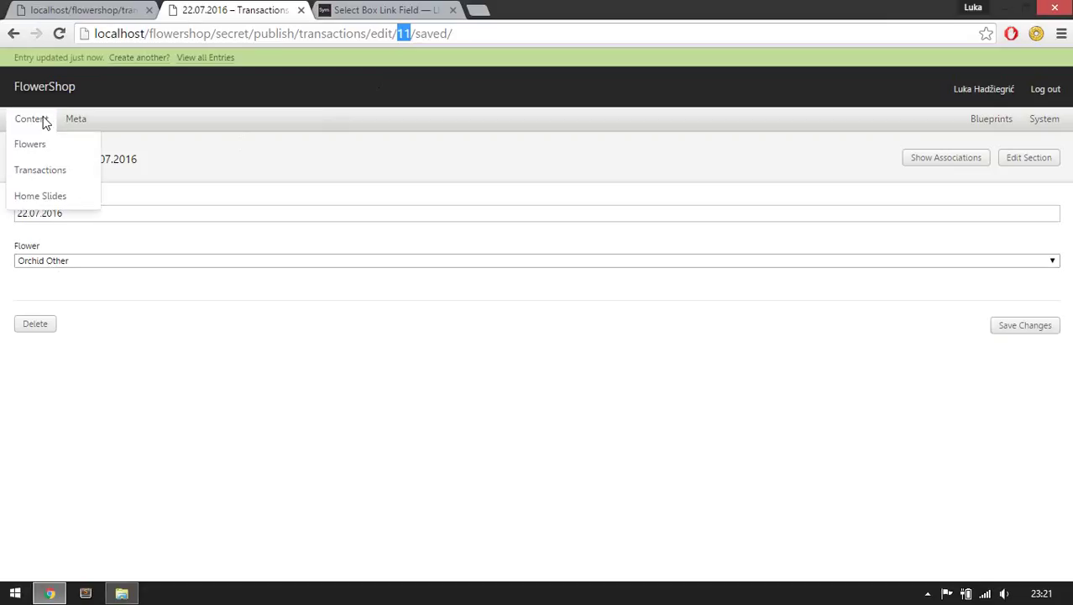
left_click(35, 147)
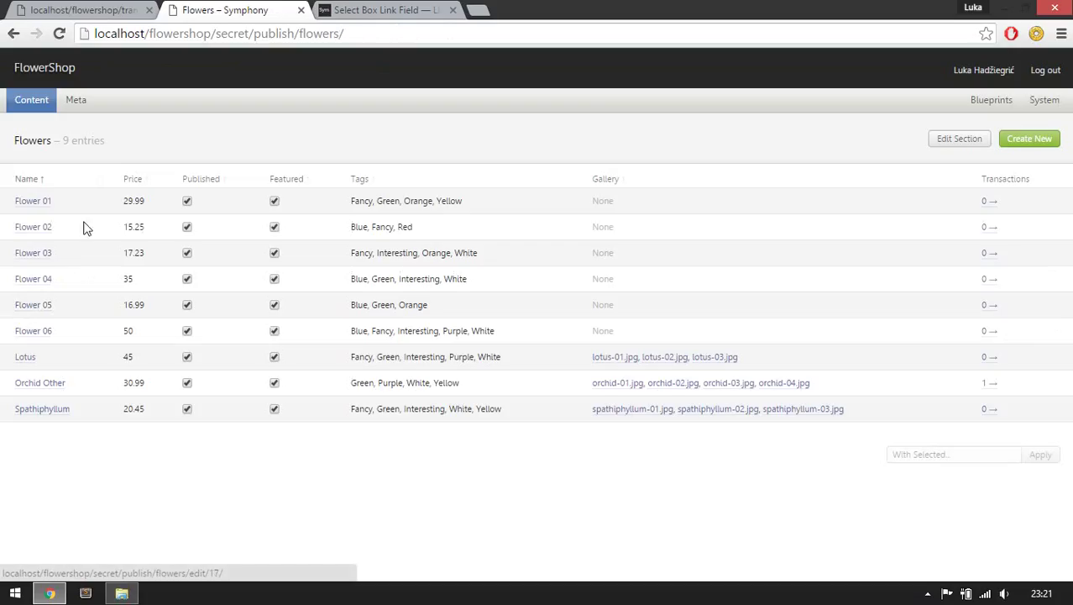
left_click(54, 383)
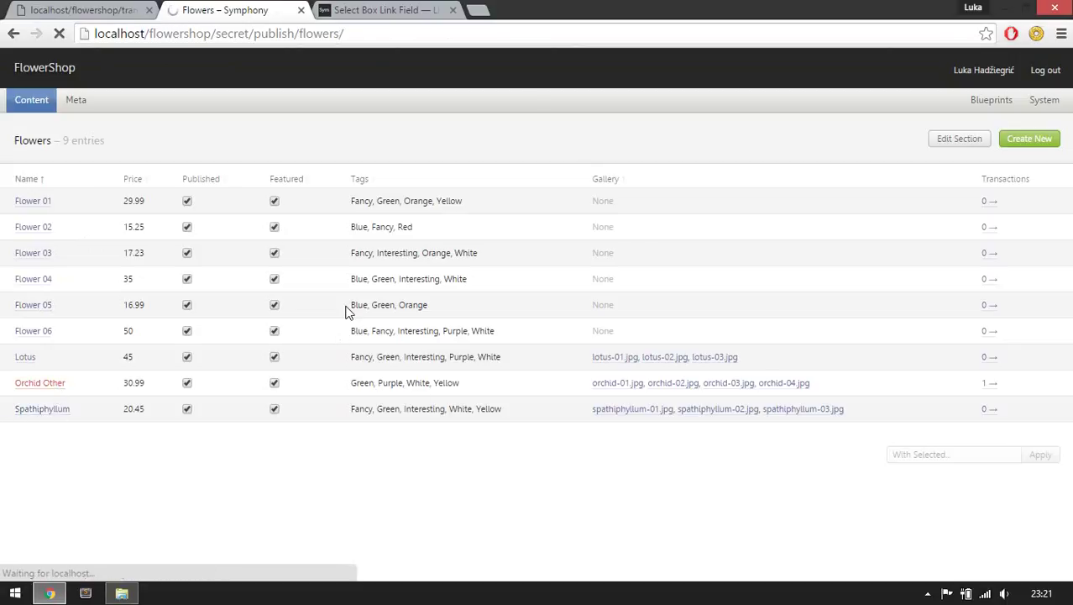
left_click(164, 196)
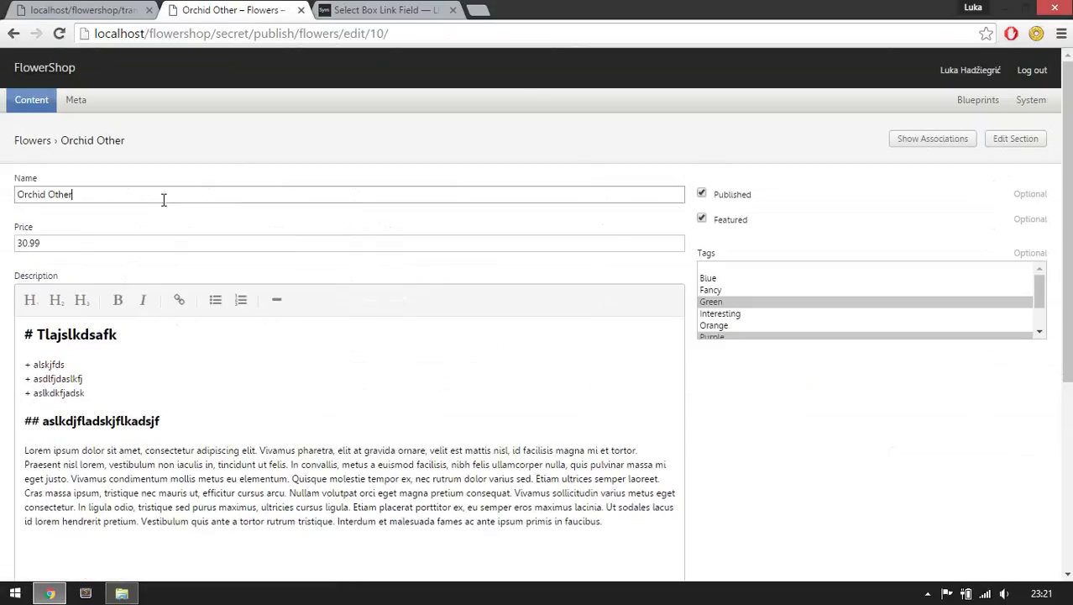
key("BackSpace")
key("BackSpace")
key("BackSpace")
key("BackSpace")
key("BackSpace")
key("BackSpace")
left_click(206, 168)
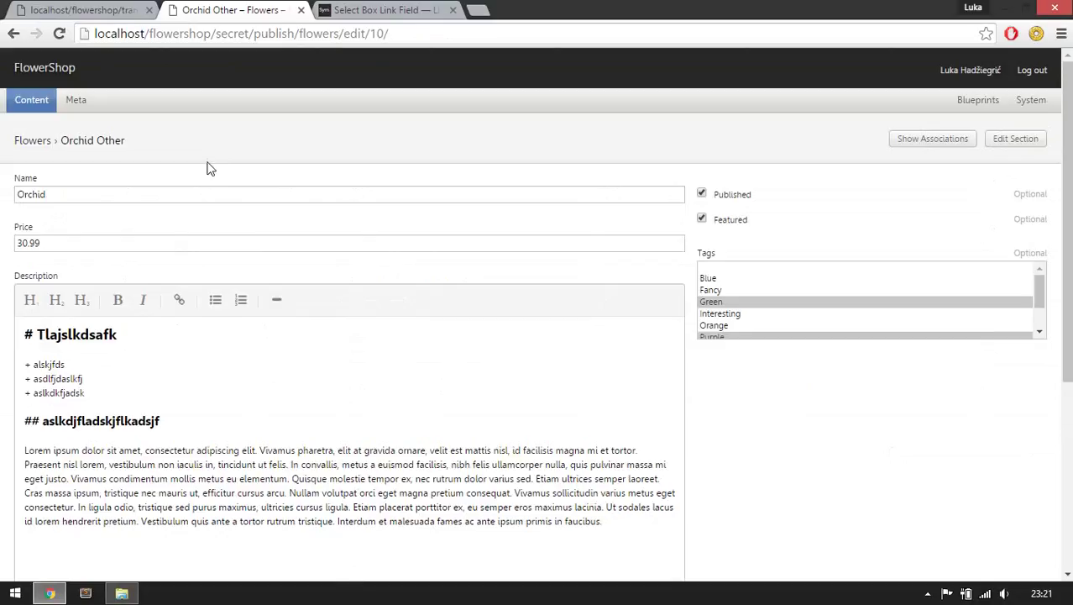
scroll(961, 518, "down", 4)
left_click(1004, 534)
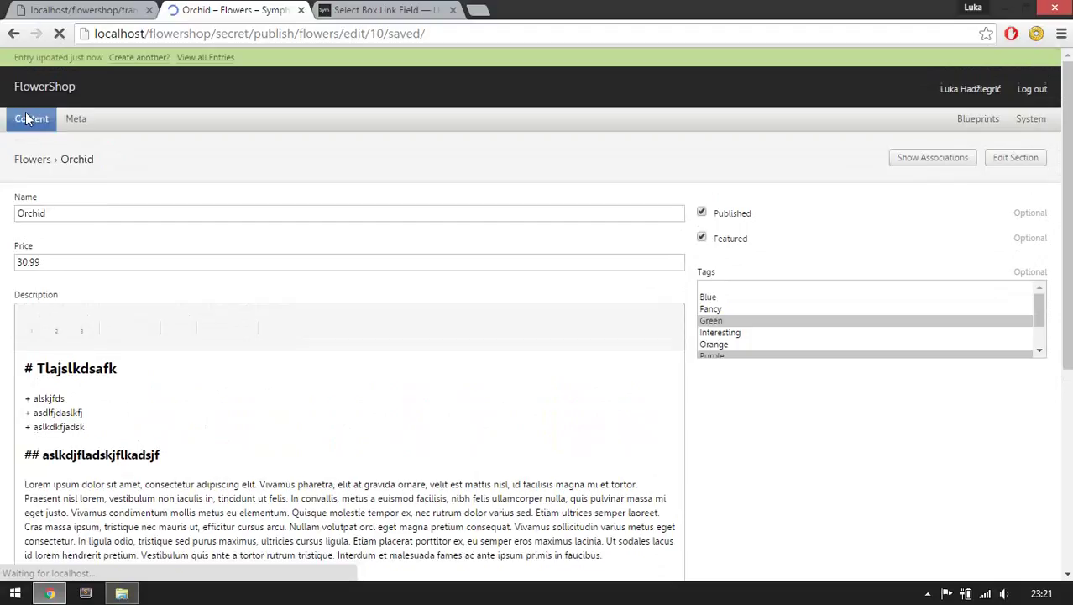
Step: Check the flower shown for the 22.07.2016 transaction in the Transactions entries, and follow its link to the flower's edit page
mouse_move(27, 118)
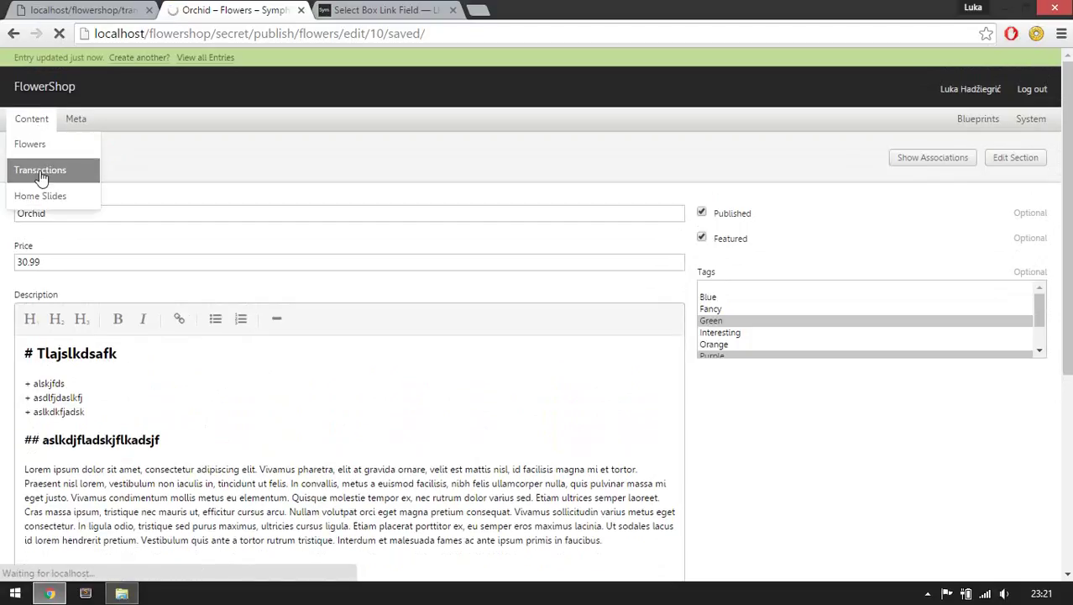
left_click(40, 172)
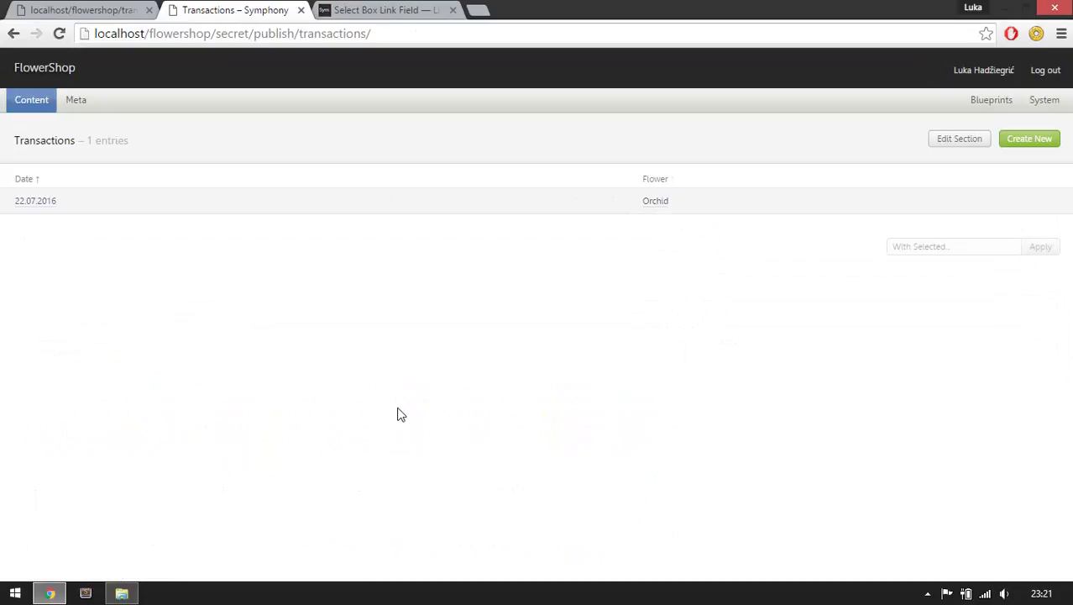
left_click(653, 205)
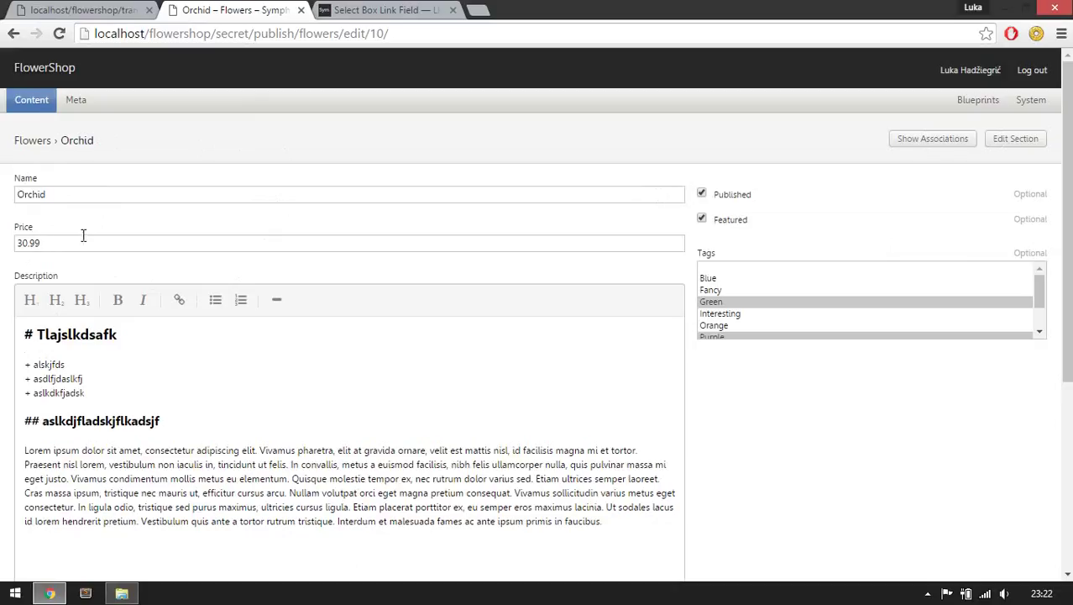
scroll(84, 232, "down", 3)
scroll(266, 190, "up", 3)
Step: Review the title and description of the Select Box Link Field extension on the Symphony Extensions site
left_click(375, 8)
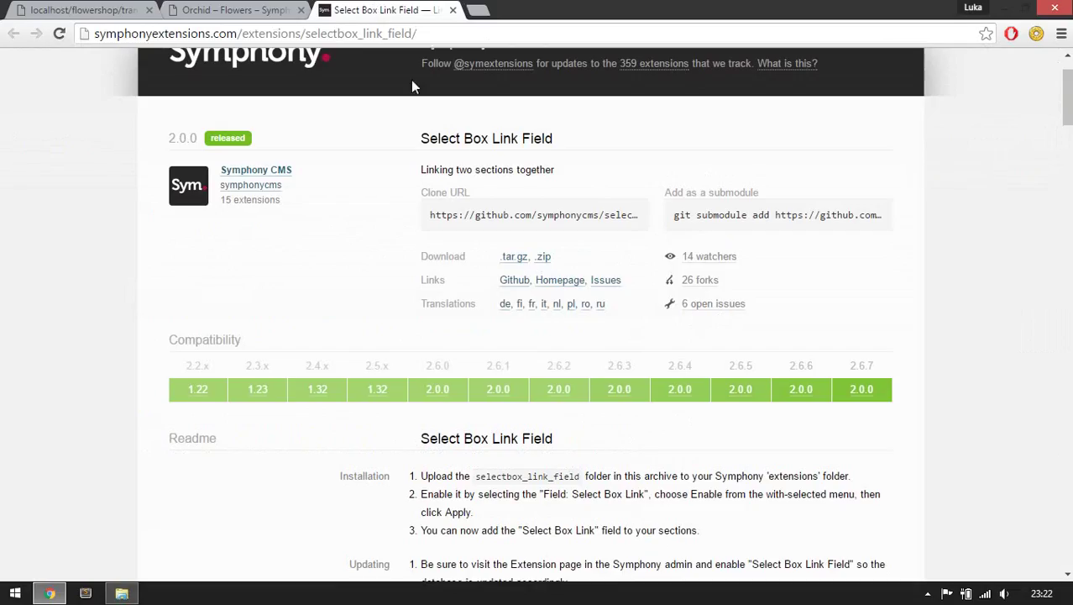
scroll(426, 134, "up", 1)
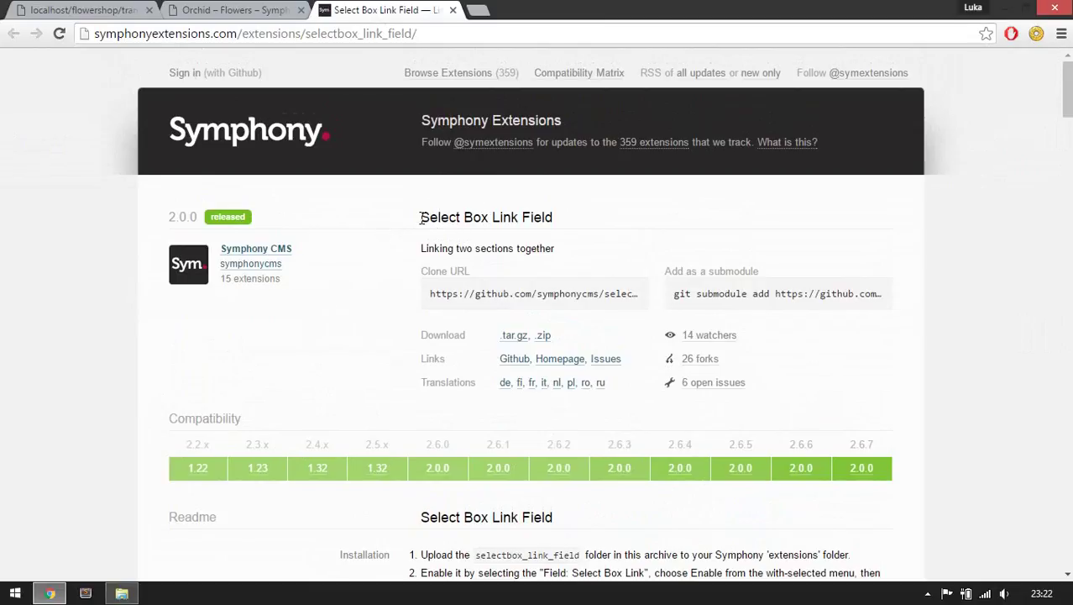
left_click_drag(422, 217, 579, 206)
left_click(584, 252)
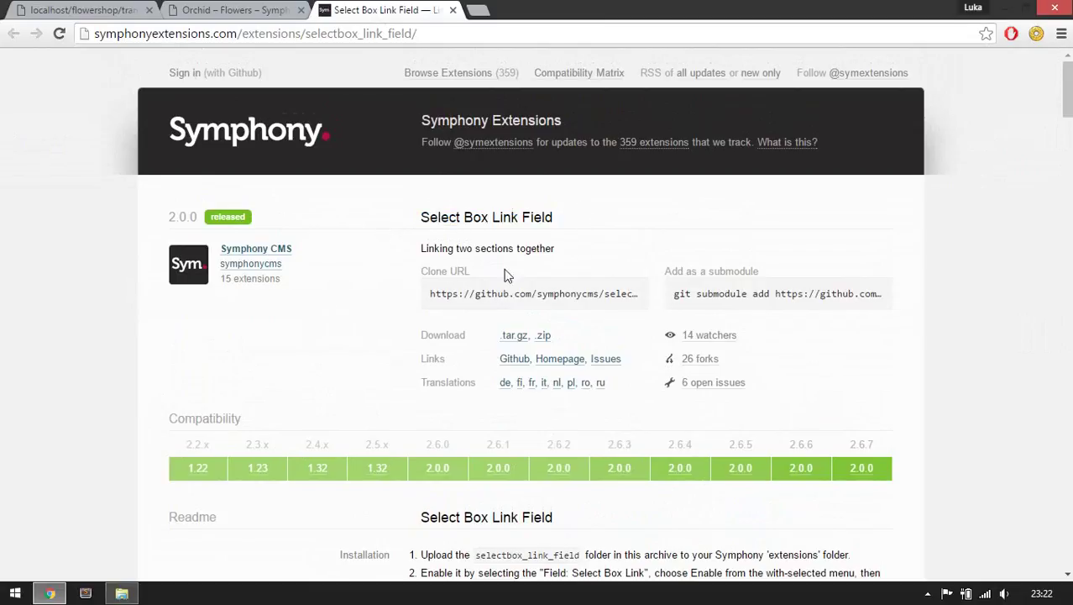